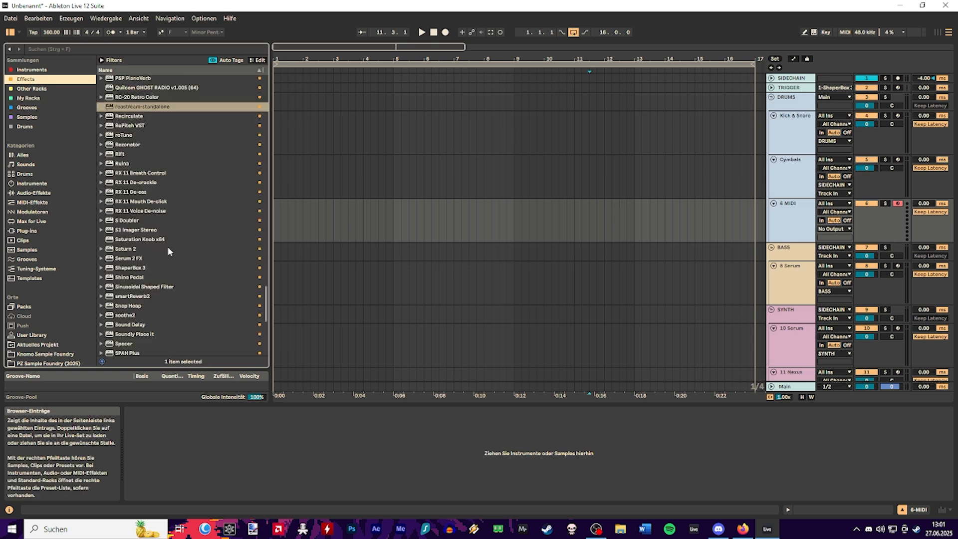
Look through the list of devices and plug-ins in the Effects collection
{"action": "scroll", "coordinate": [166, 156], "scroll_direction": "down", "scroll_amount": 10}
{"action": "left_click_drag", "start_coordinate": [266, 295], "coordinate": [265, 235]}
{"action": "scroll", "coordinate": [196, 114], "scroll_direction": "up", "scroll_amount": 15}
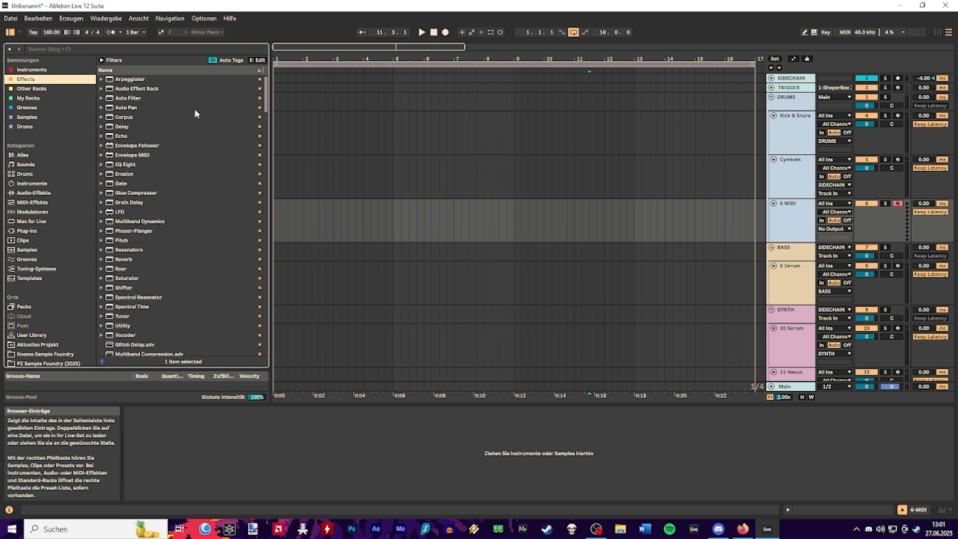
{"action": "left_click_drag", "start_coordinate": [266, 100], "coordinate": [267, 239]}
{"action": "scroll", "coordinate": [170, 137], "scroll_direction": "up", "scroll_amount": 15}
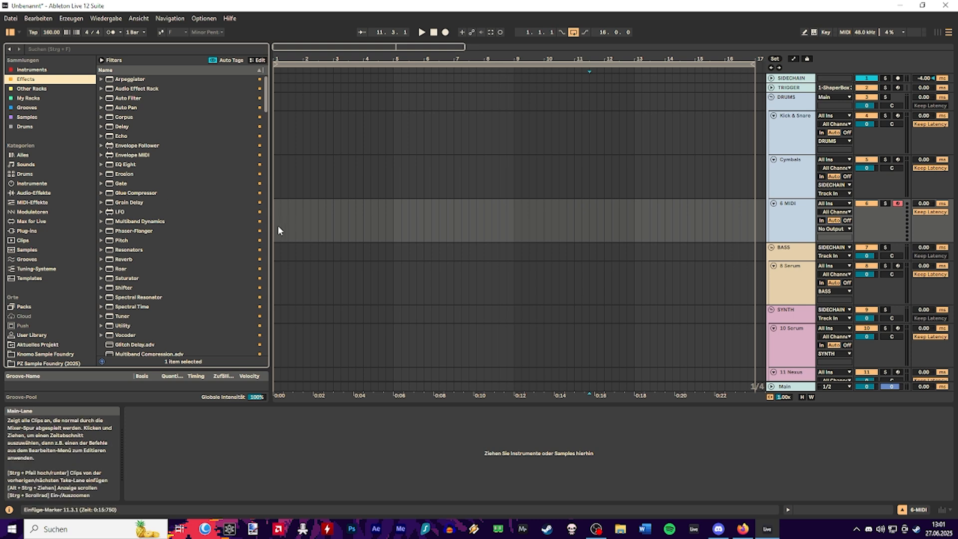
Load the rack Knomo. HARDSTYLE GEN v1 [Click Rand].adg from the My Racks collection onto the 6 MIDI track
{"action": "left_click", "coordinate": [48, 100]}
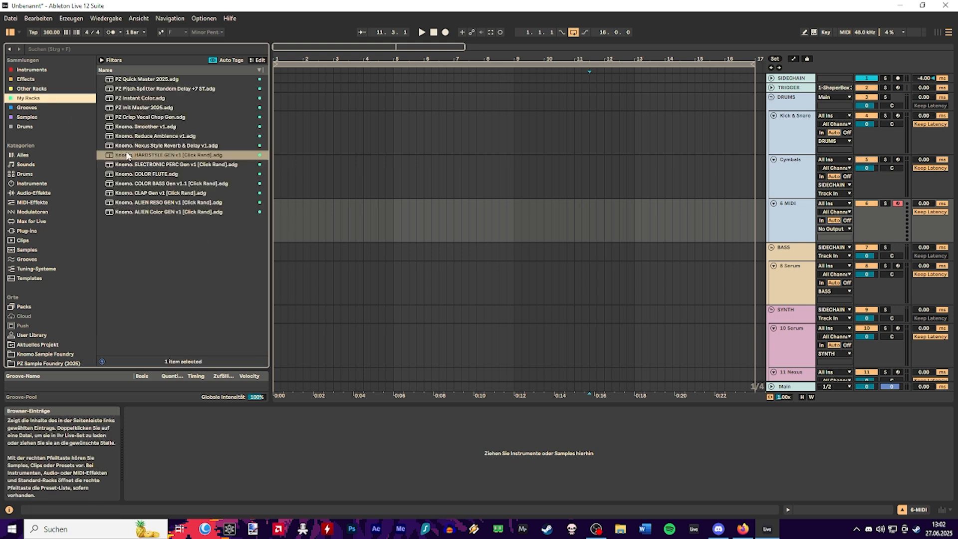
{"action": "left_click", "coordinate": [145, 155]}
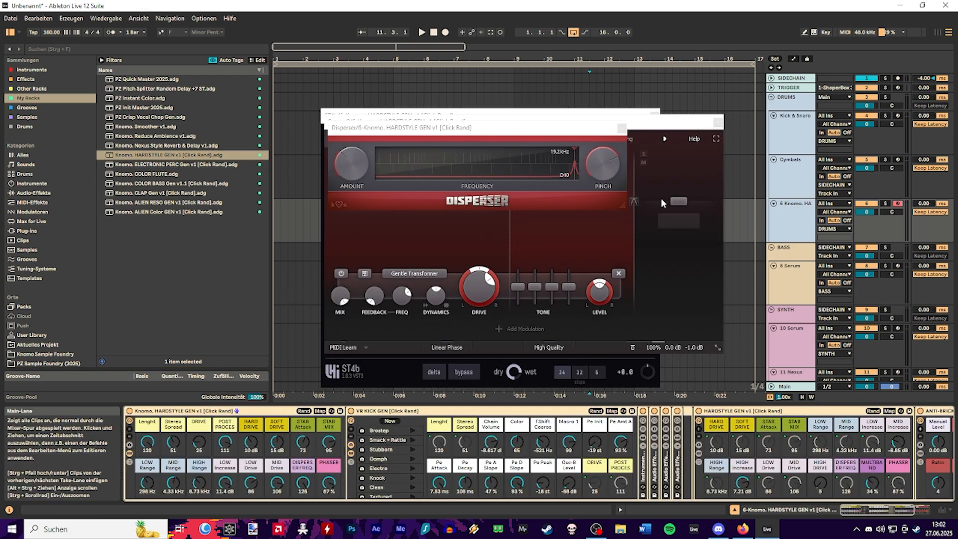
Close the Disperser, Saturn 2 and ST4b plug-in windows that belong to the HARDSTYLE GEN rack
{"action": "left_click_drag", "start_coordinate": [599, 128], "coordinate": [385, 184]}
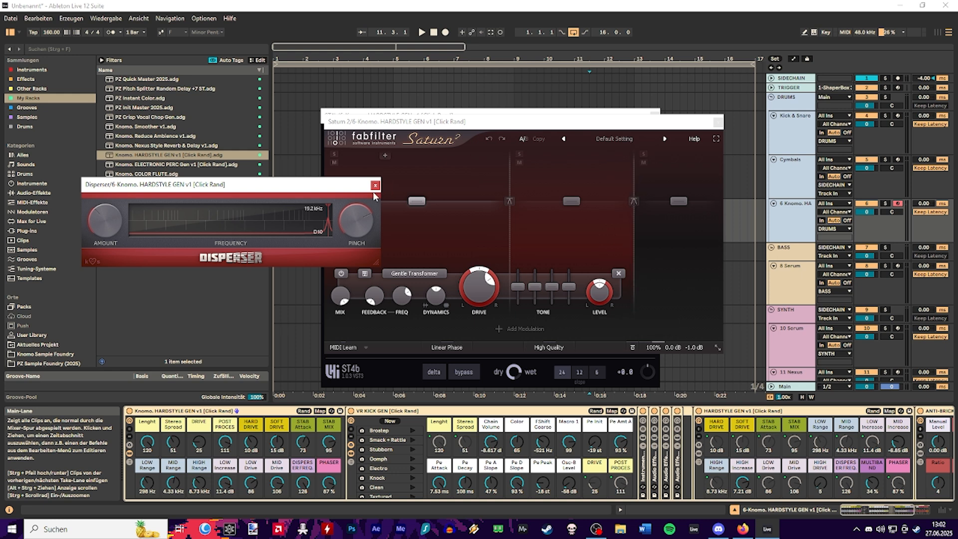
{"action": "left_click_drag", "start_coordinate": [301, 181], "coordinate": [351, 209]}
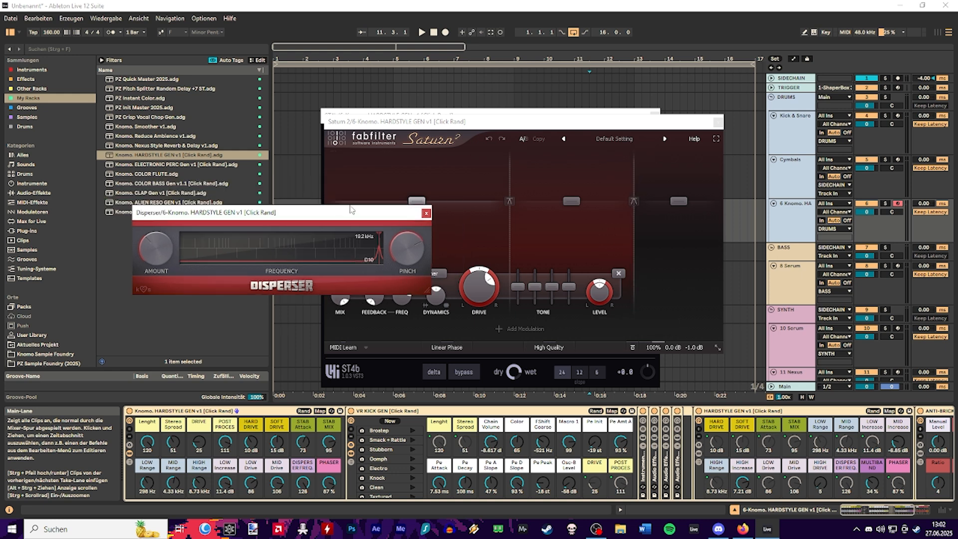
{"action": "left_click", "coordinate": [426, 213]}
{"action": "left_click_drag", "start_coordinate": [566, 127], "coordinate": [538, 190]}
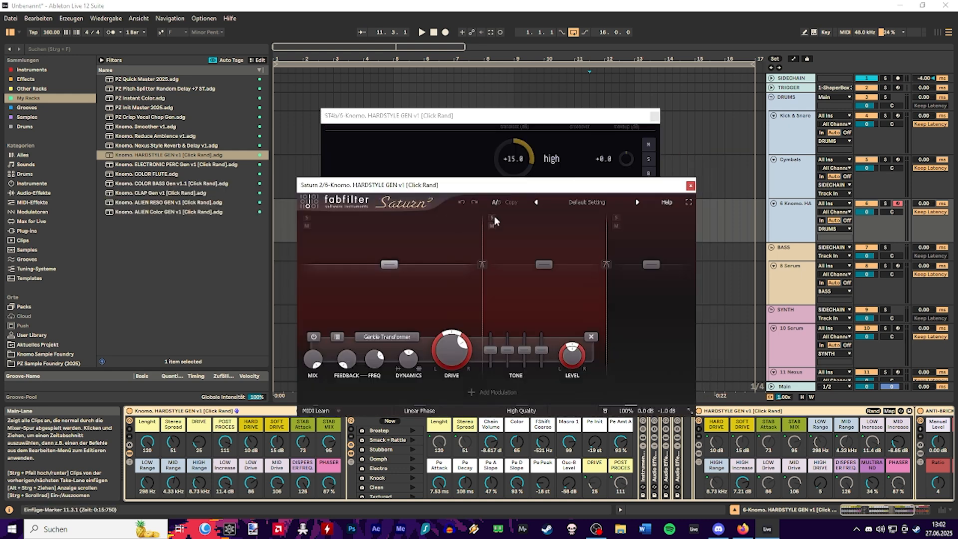
{"action": "left_click", "coordinate": [690, 186]}
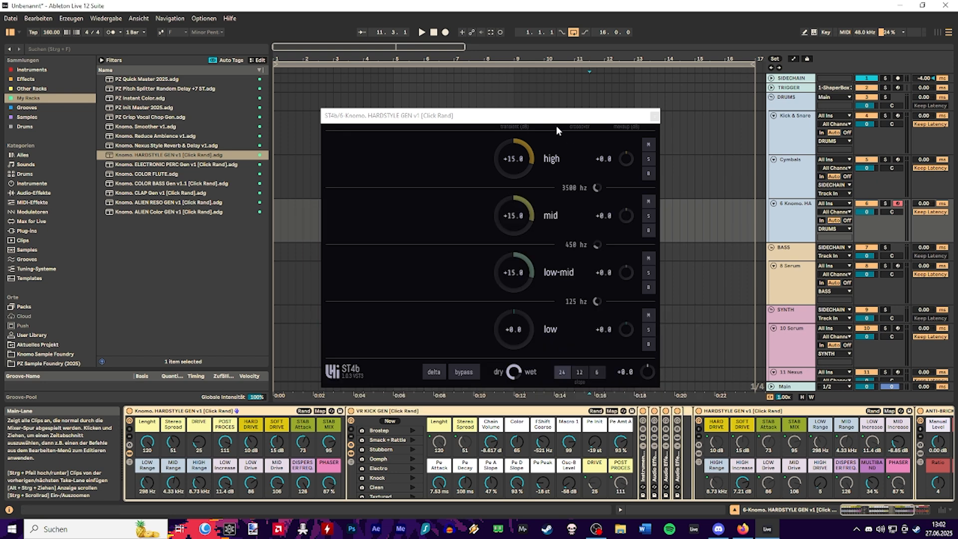
{"action": "left_click_drag", "start_coordinate": [556, 125], "coordinate": [451, 111]}
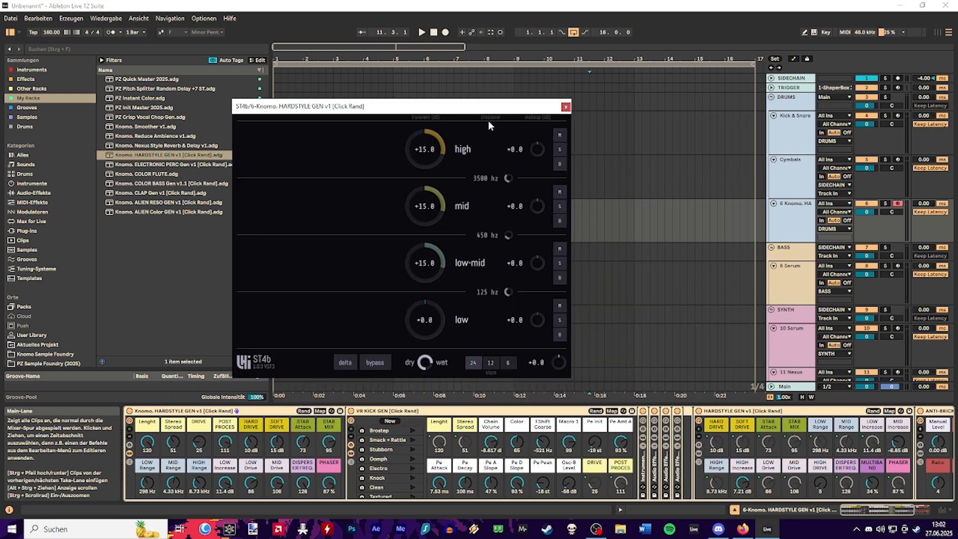
{"action": "left_click", "coordinate": [566, 107]}
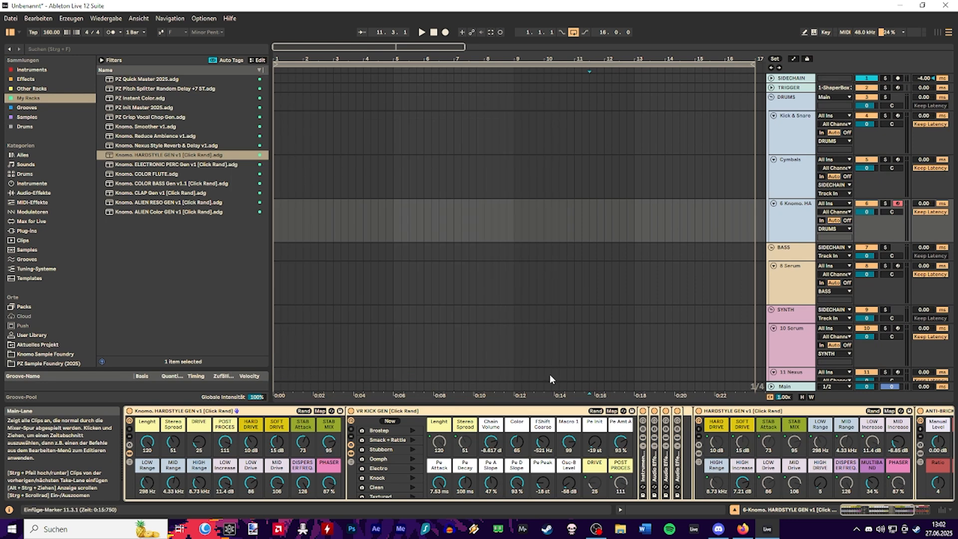
Examine the nested VR KICK GEN, HARDSTYLE GEN and ANTI-BRICK racks along the track's device chain
{"action": "left_click", "coordinate": [26, 79]}
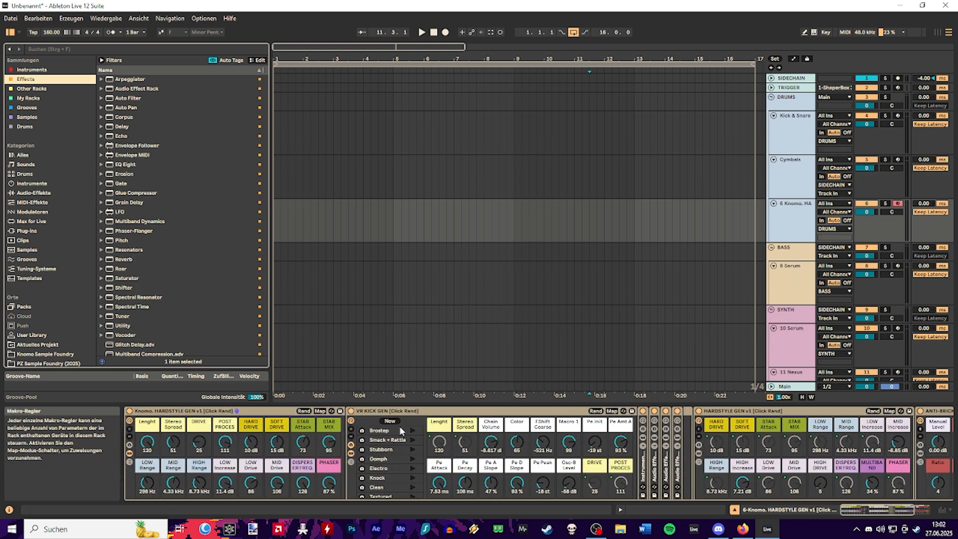
{"action": "left_click", "coordinate": [439, 414]}
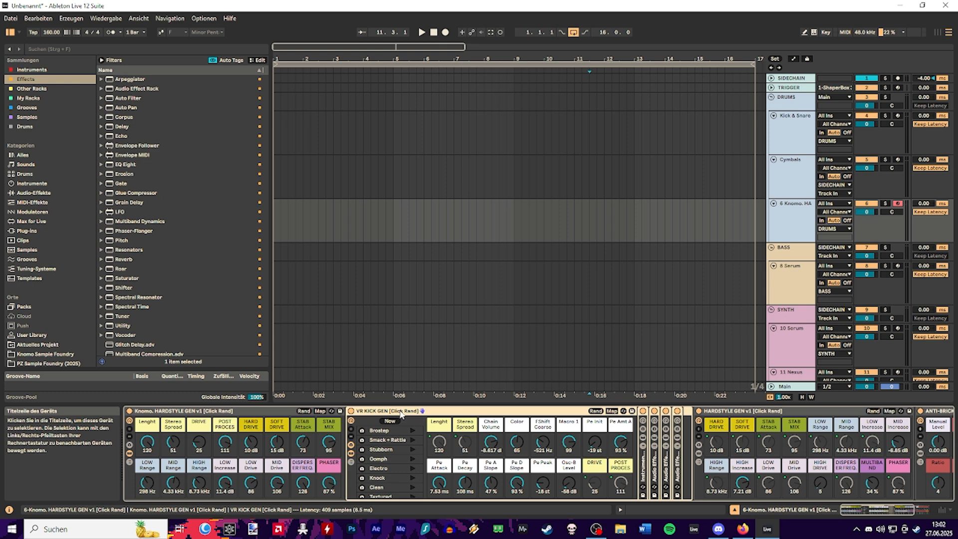
{"action": "key", "text": "Right"}
{"action": "key", "text": "Right"}
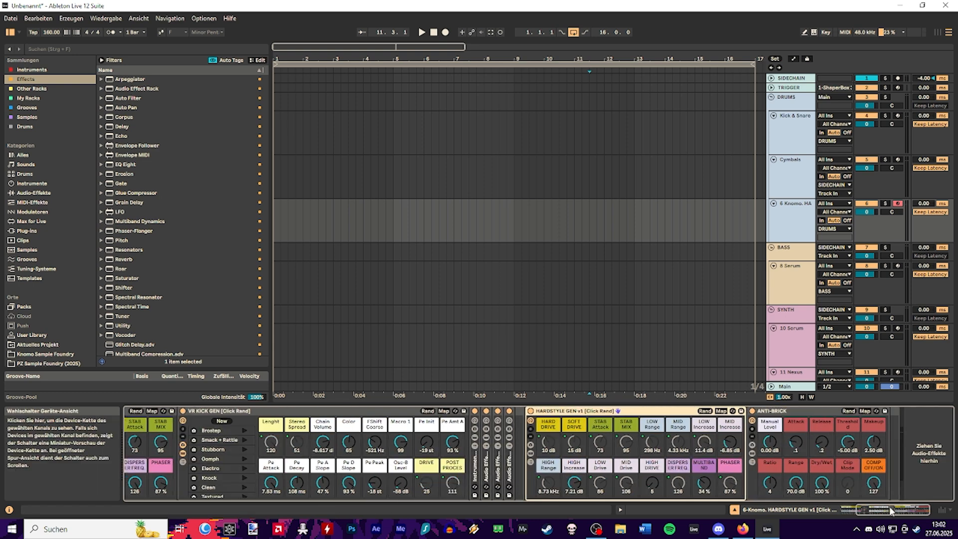
{"action": "left_click", "coordinate": [648, 414]}
{"action": "left_click_drag", "start_coordinate": [888, 510], "coordinate": [867, 510]}
{"action": "left_click", "coordinate": [699, 411]}
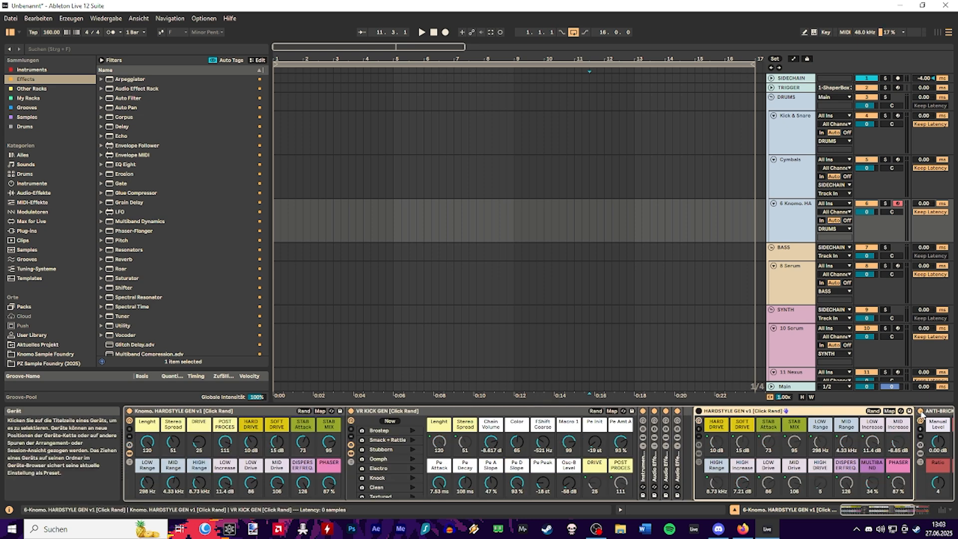
Randomize the macros of the VR KICK GEN rack repeatedly to generate and audition different kicks
{"action": "left_click", "coordinate": [574, 411]}
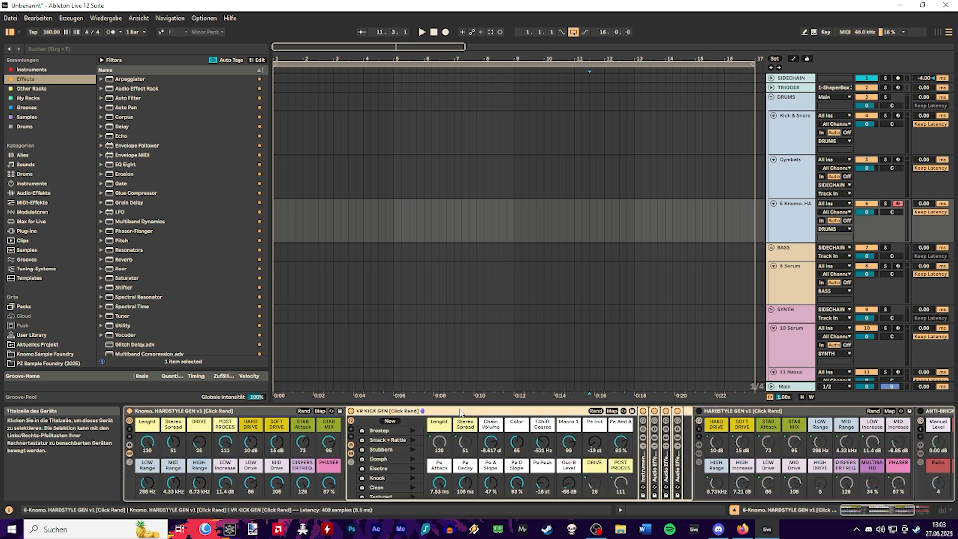
{"action": "left_click", "coordinate": [596, 411]}
{"action": "left_click", "coordinate": [596, 412]}
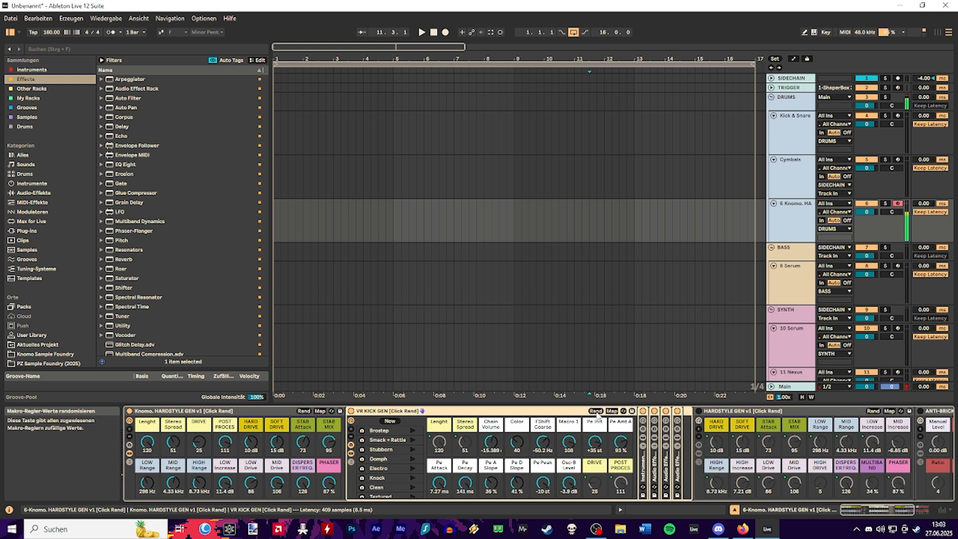
{"action": "left_click", "coordinate": [596, 412]}
{"action": "left_click", "coordinate": [596, 412]}
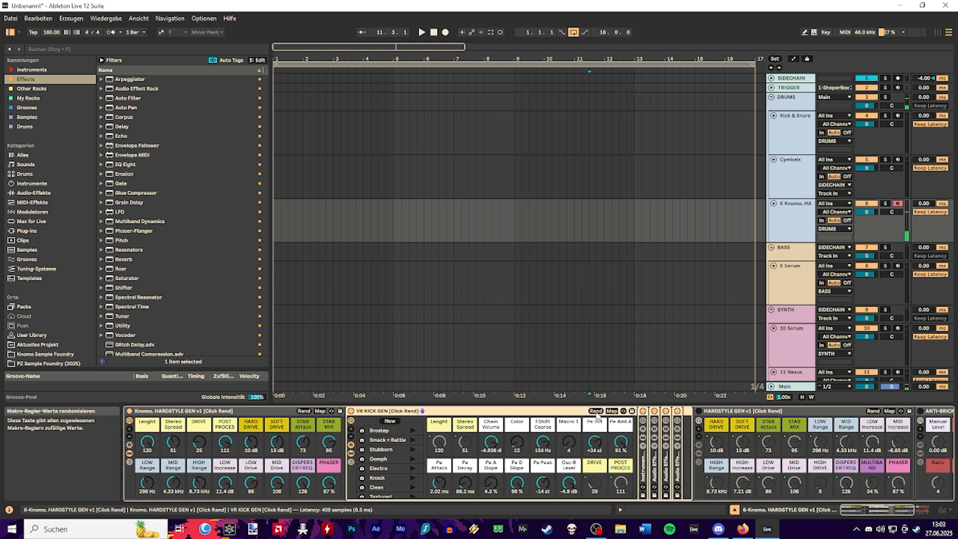
{"action": "left_click", "coordinate": [596, 413]}
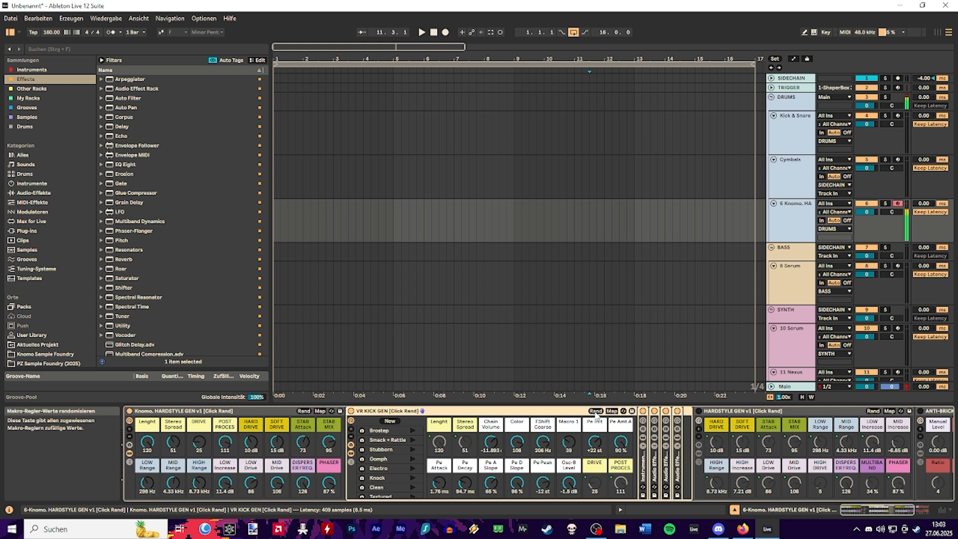
{"action": "left_click", "coordinate": [596, 412]}
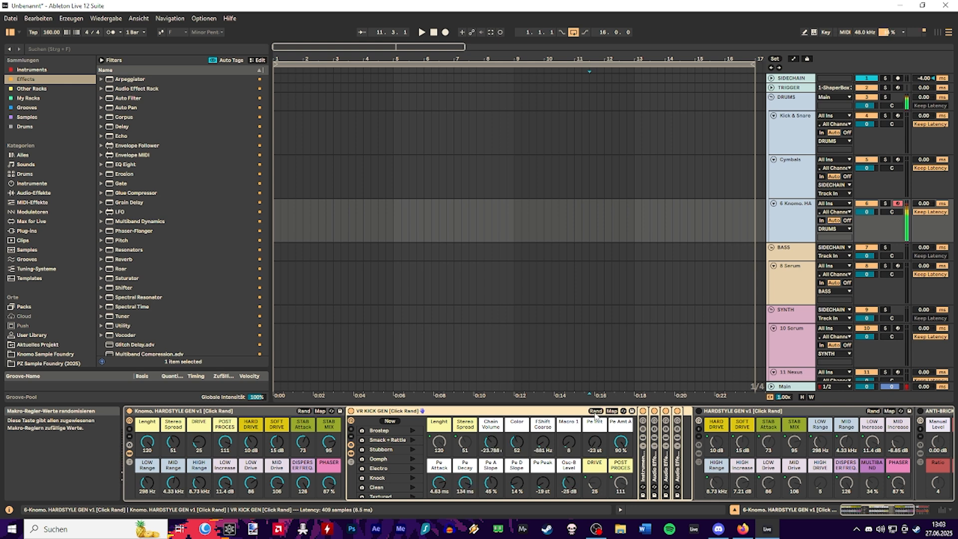
{"action": "left_click", "coordinate": [596, 413]}
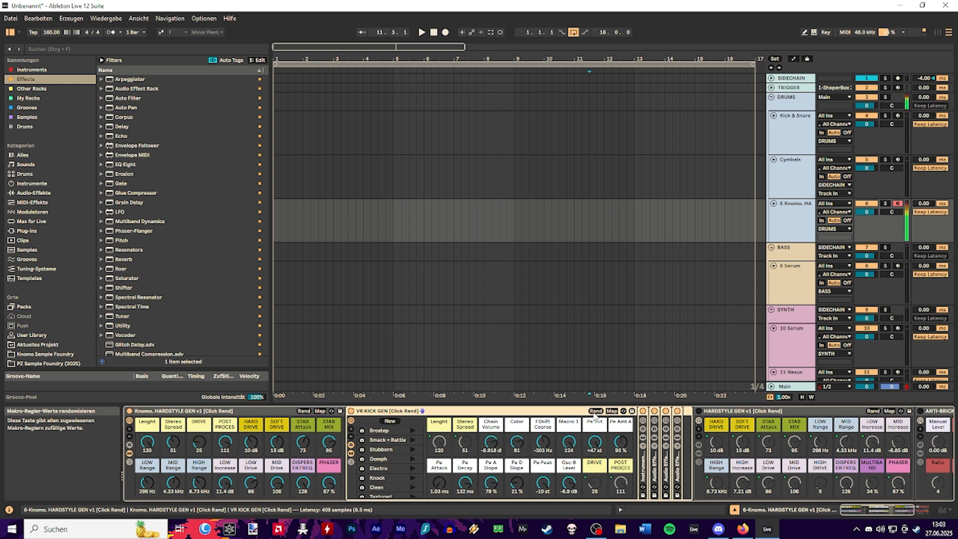
{"action": "left_click", "coordinate": [596, 413]}
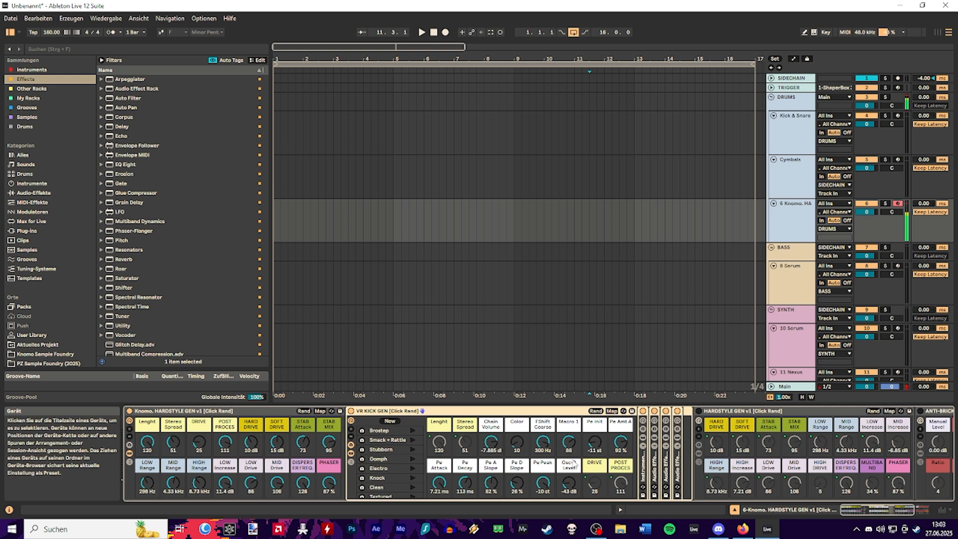
Unfold the Instrument Rack inside VR KICK GEN and inspect its Body, Click 1, Click 2 and Erosion Click chains
{"action": "left_click", "coordinate": [642, 468]}
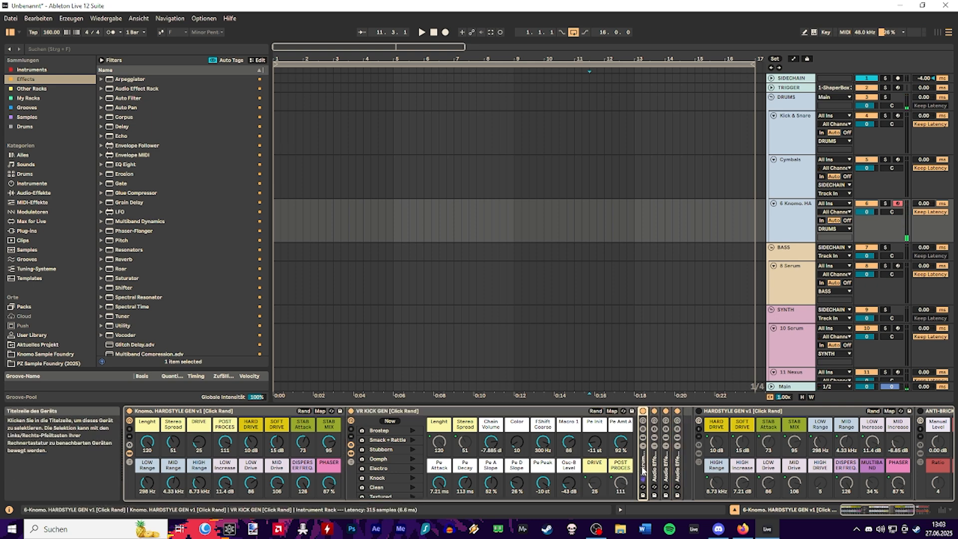
{"action": "double_click", "coordinate": [643, 468]}
{"action": "left_click", "coordinate": [670, 435]}
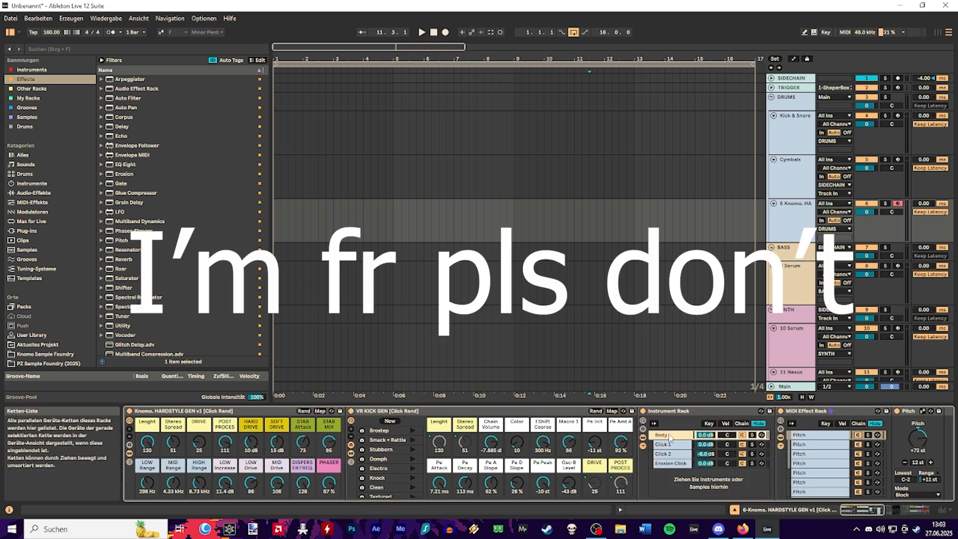
{"action": "left_click", "coordinate": [671, 464]}
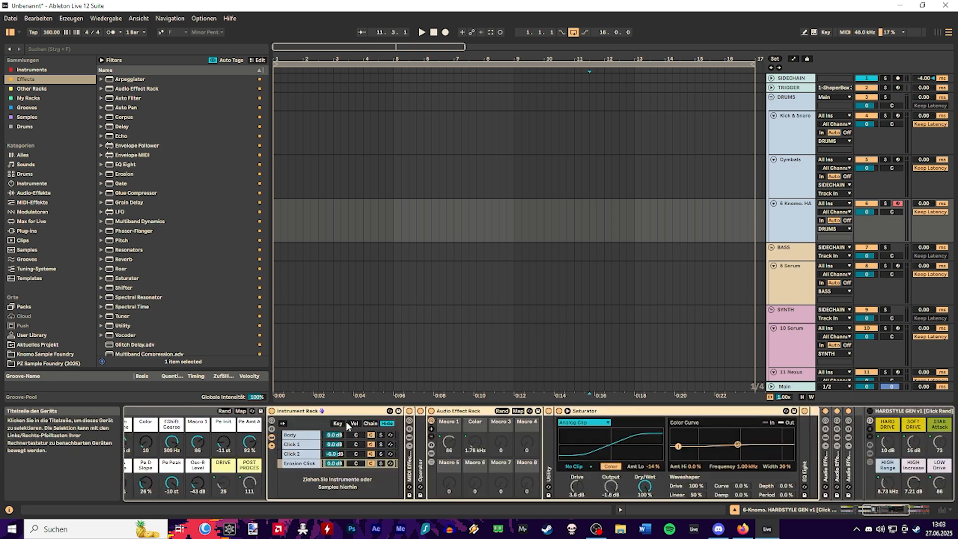
{"action": "left_click", "coordinate": [299, 437]}
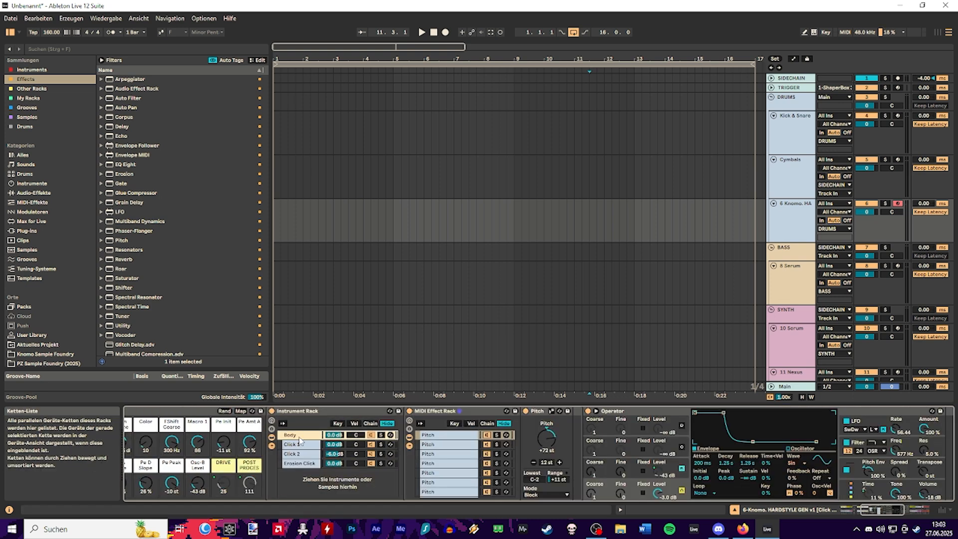
{"action": "left_click", "coordinate": [300, 437]}
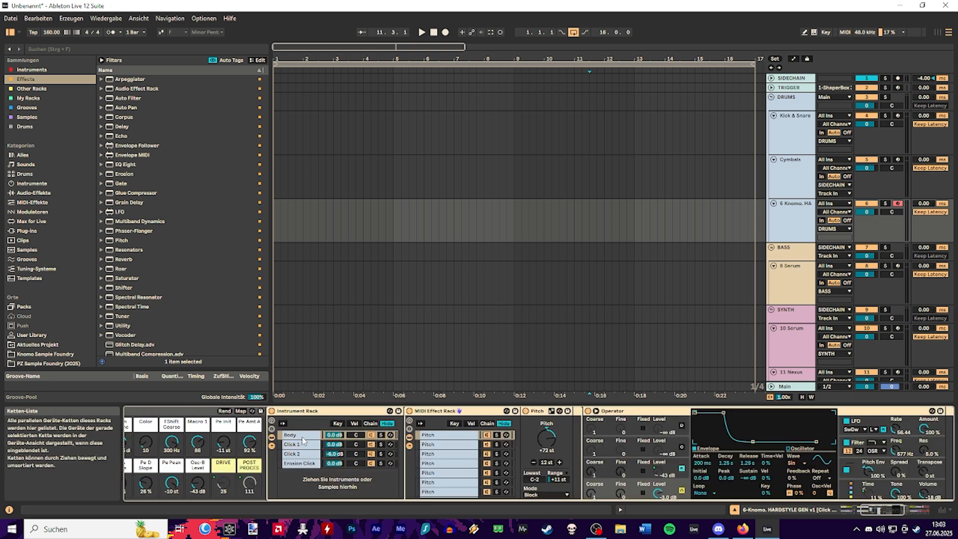
{"action": "left_click", "coordinate": [302, 444]}
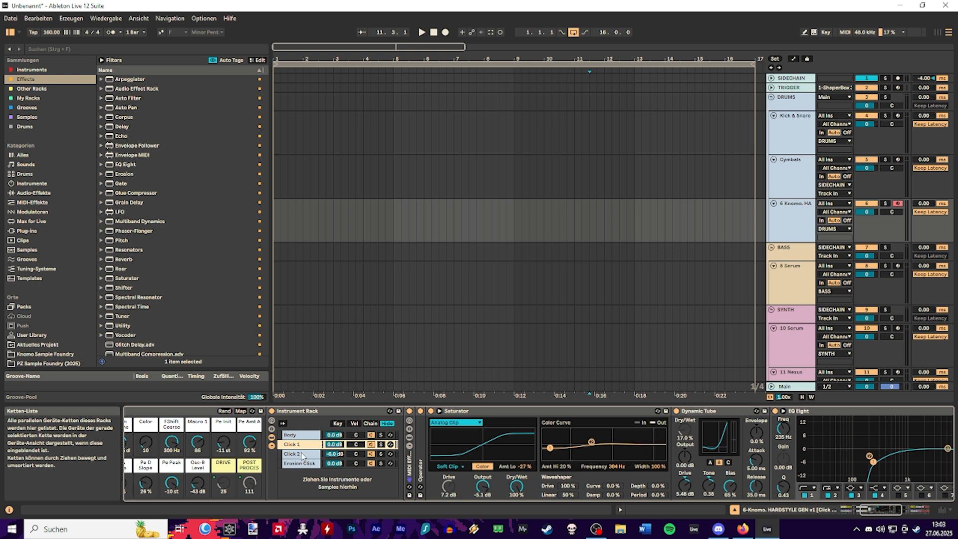
{"action": "left_click", "coordinate": [302, 455]}
{"action": "left_click", "coordinate": [302, 463]}
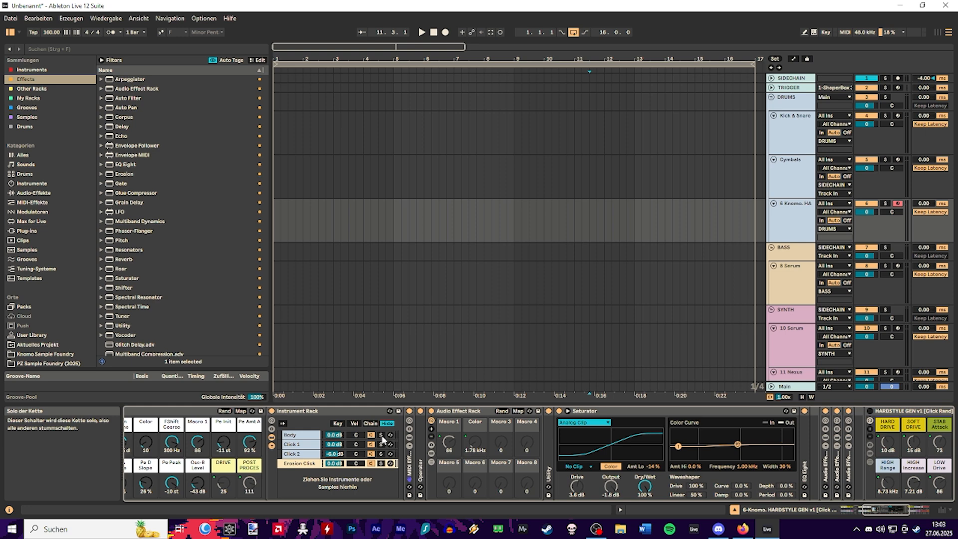
Solo the Instrument Rack's chains one after another, from Body through Erosion Click, to hear each layer
{"action": "left_click", "coordinate": [381, 436]}
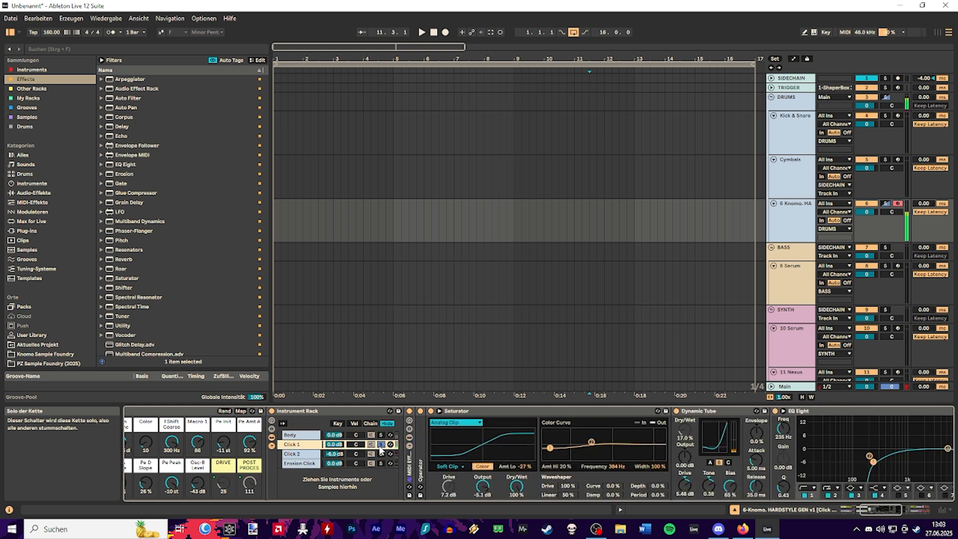
{"action": "left_click", "coordinate": [382, 454]}
{"action": "left_click", "coordinate": [381, 463]}
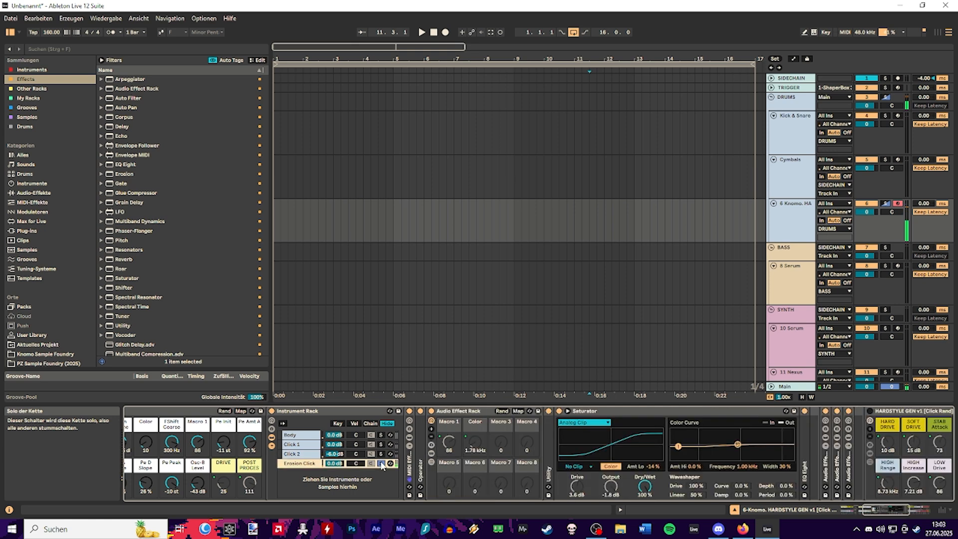
Examine the Body chain's MIDI Effect Rack and Operator, including Operator's pitch envelope alongside the VR KICK GEN macros
{"action": "left_click", "coordinate": [301, 440]}
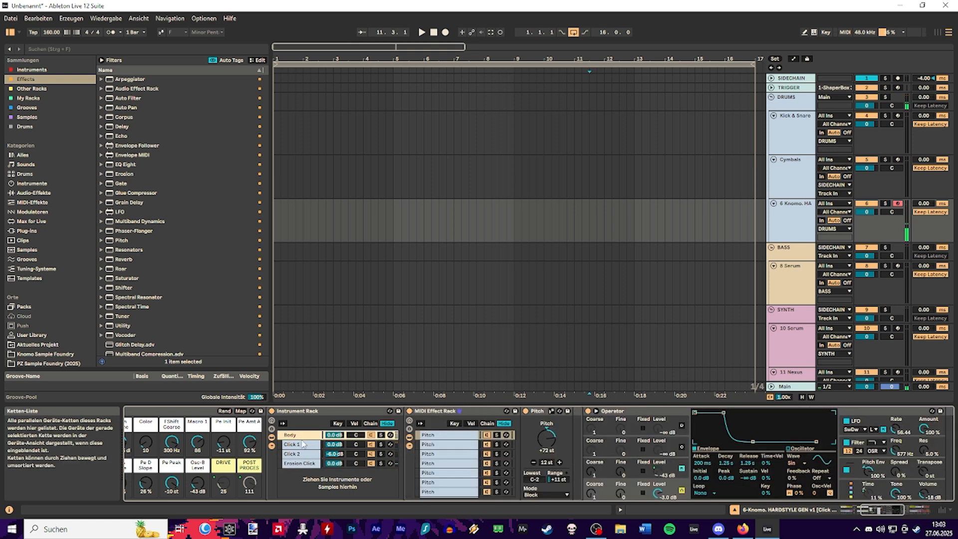
{"action": "left_click", "coordinate": [492, 410]}
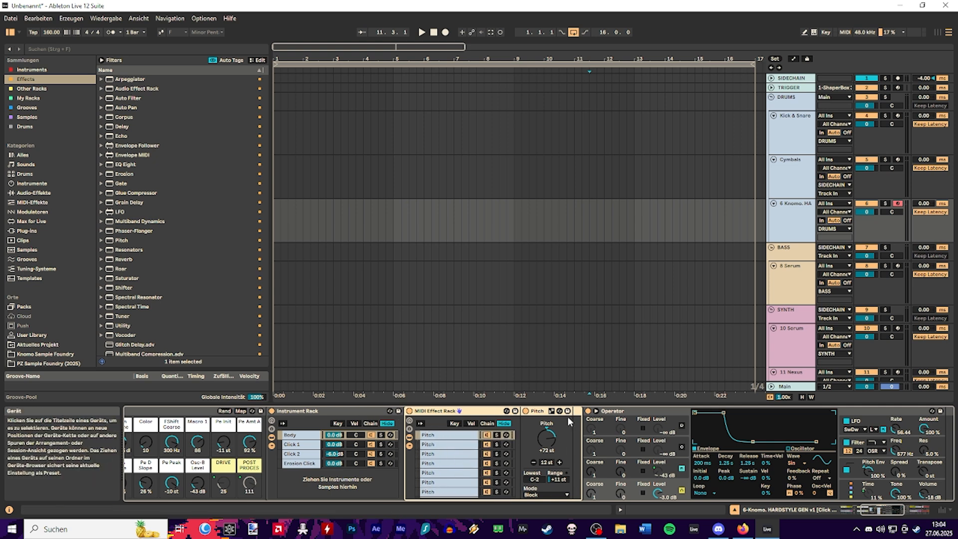
{"action": "left_click", "coordinate": [831, 495]}
{"action": "left_click", "coordinate": [882, 512]}
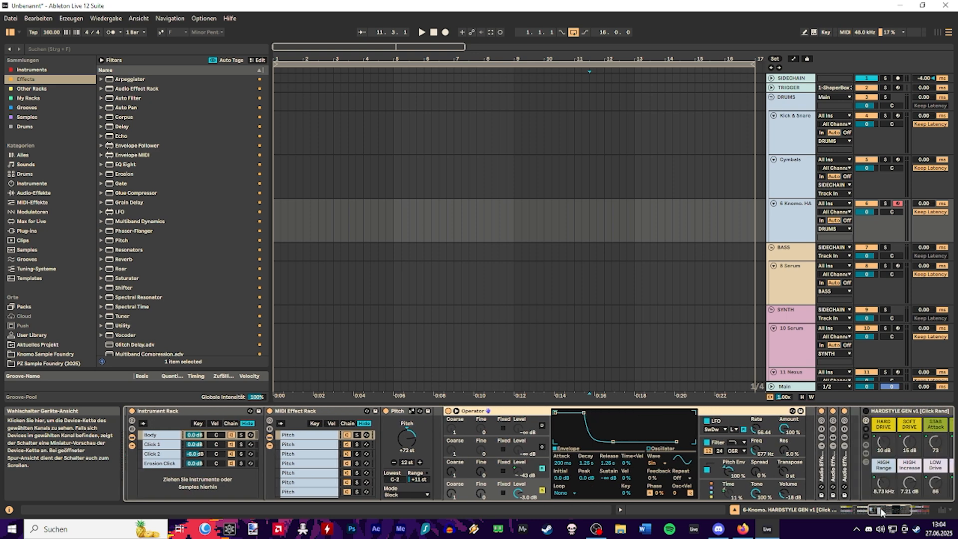
{"action": "left_click", "coordinate": [542, 485]}
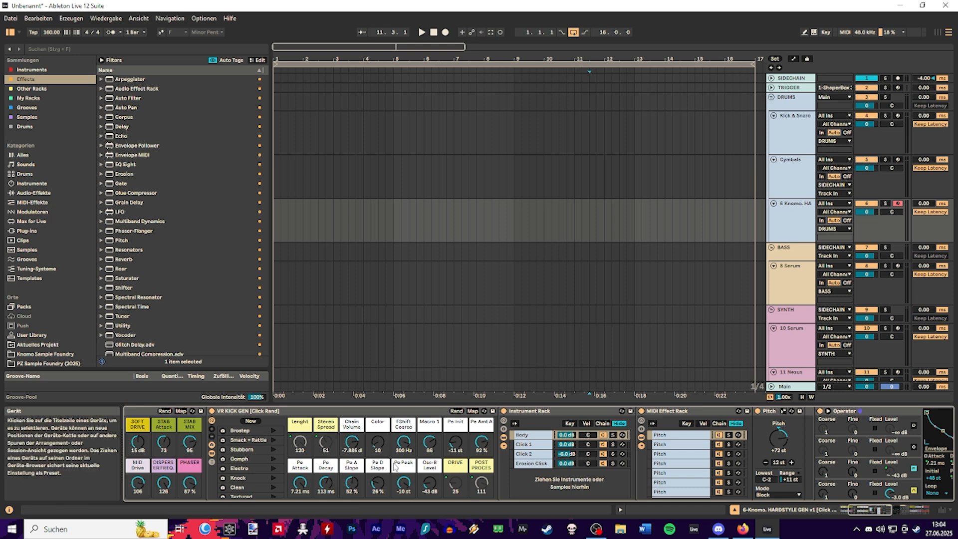
{"action": "left_click_drag", "start_coordinate": [875, 509], "coordinate": [885, 509]}
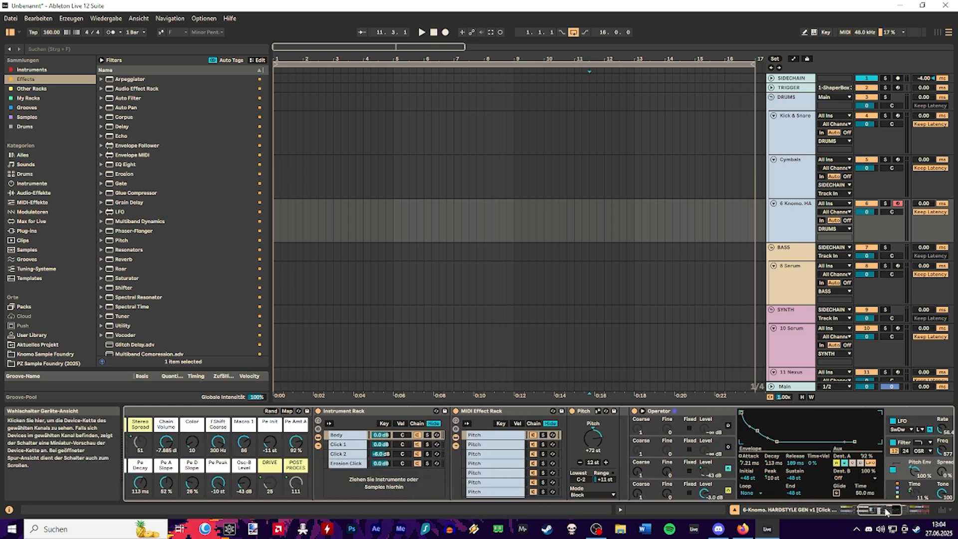
Show the Click 1 chain of the Instrument Rack and unfold its Operator to inspect the click oscillator's envelope
{"action": "left_click", "coordinate": [349, 445]}
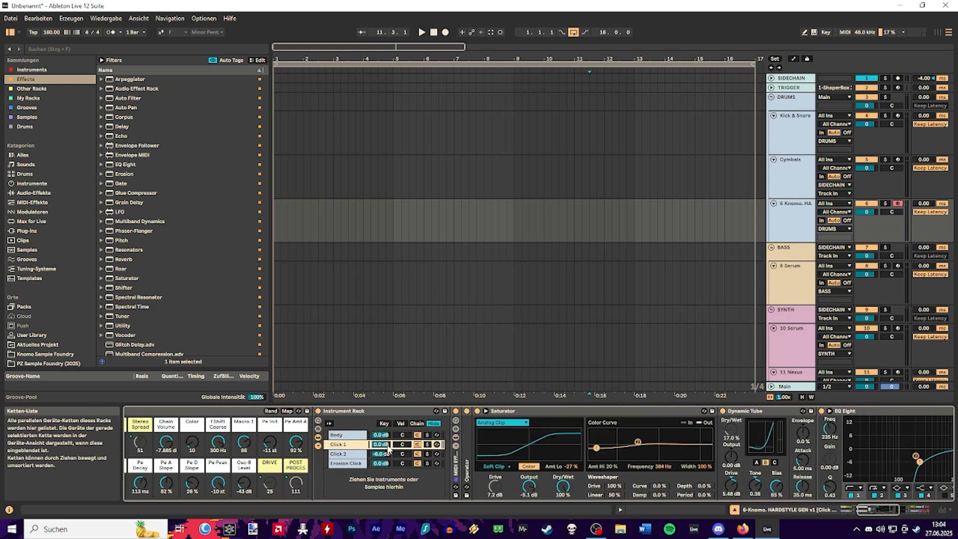
{"action": "double_click", "coordinate": [468, 462]}
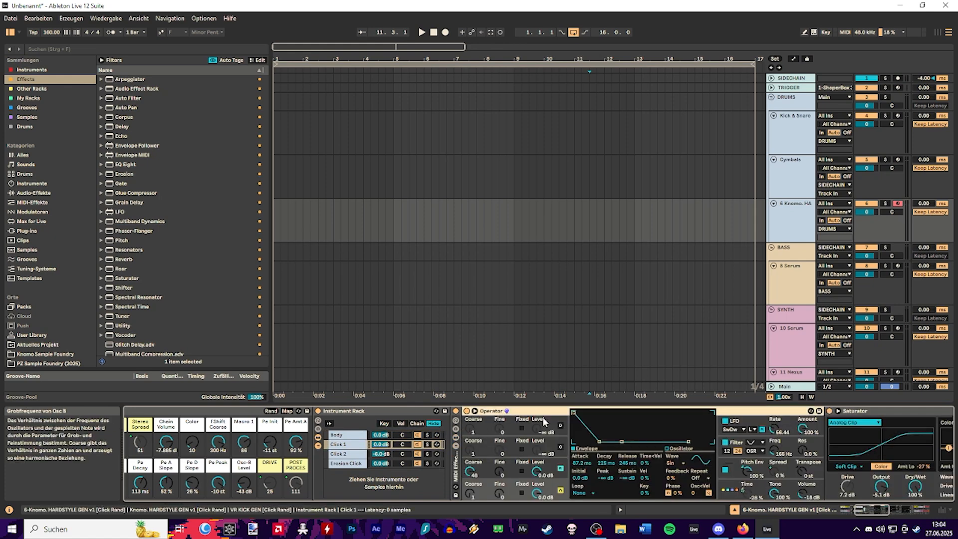
{"action": "left_click", "coordinate": [554, 469]}
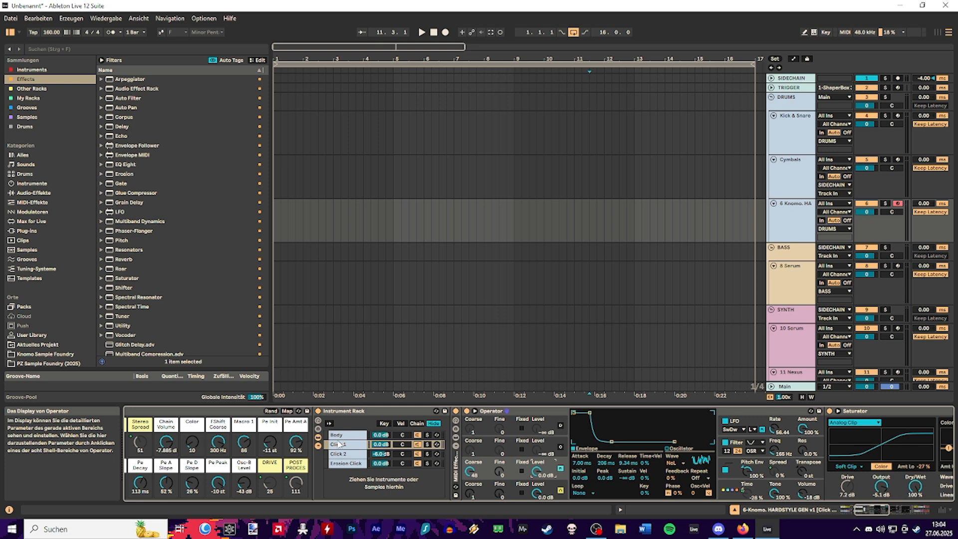
Inspect the DrumGen - HiHat rack in the Click 2 chain and the devices of Erosion Click, and return to the Body chain
{"action": "left_click", "coordinate": [349, 454]}
{"action": "double_click", "coordinate": [467, 465]}
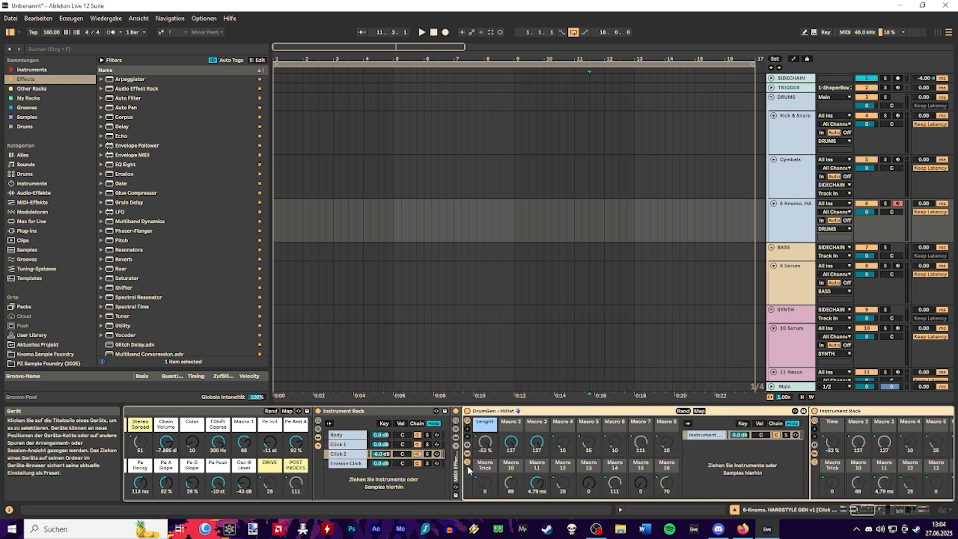
{"action": "double_click", "coordinate": [545, 412]}
{"action": "left_click", "coordinate": [350, 464]}
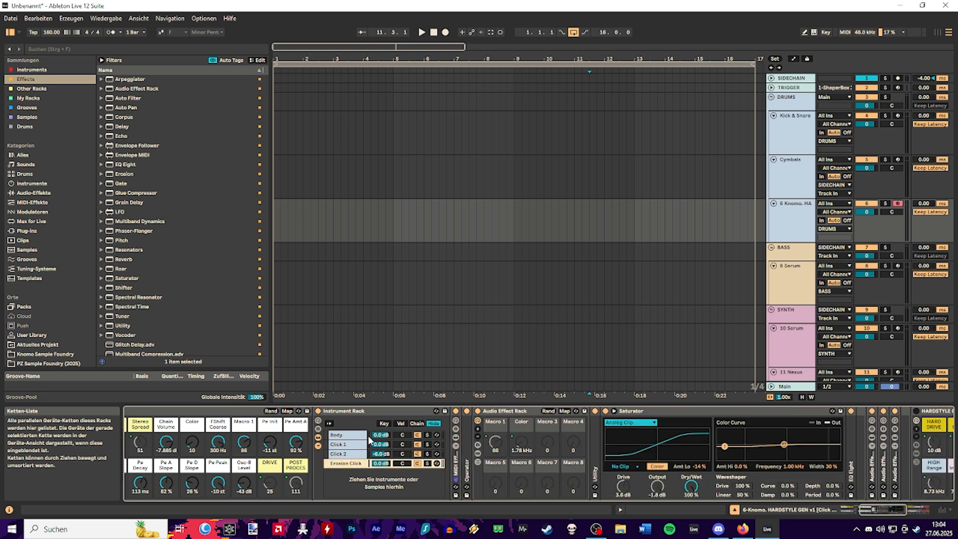
{"action": "left_click", "coordinate": [343, 434]}
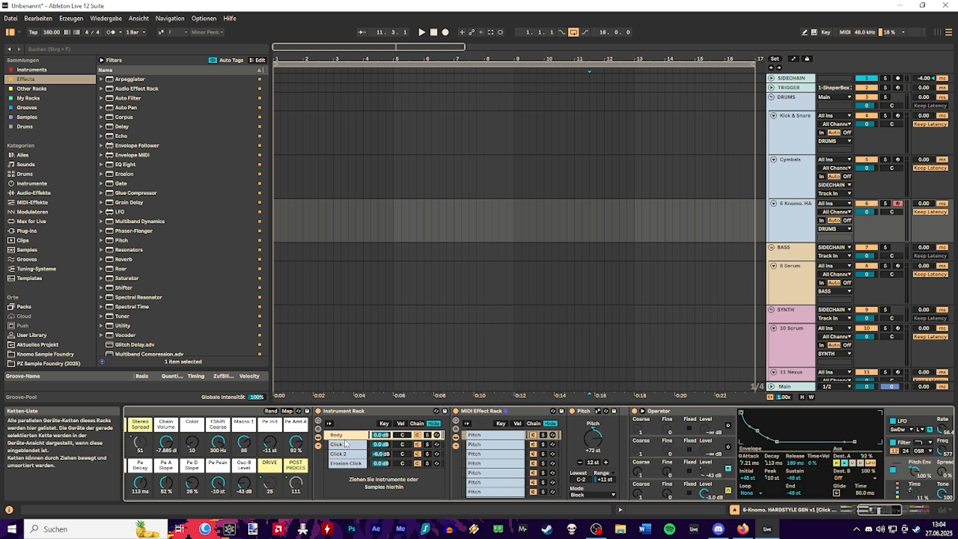
Hide the Instrument Rack's chains and fold the rack inside VR KICK GEN
{"action": "left_click", "coordinate": [368, 411]}
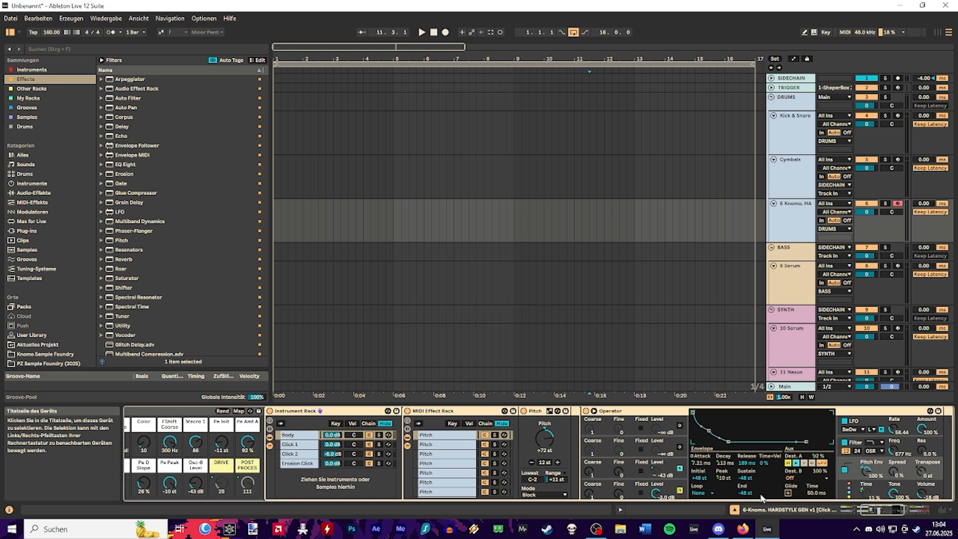
{"action": "mouse_move", "coordinate": [882, 511]}
{"action": "left_mouse_down"}
{"action": "mouse_move", "coordinate": [872, 511]}
{"action": "mouse_move", "coordinate": [881, 510]}
{"action": "left_mouse_up"}
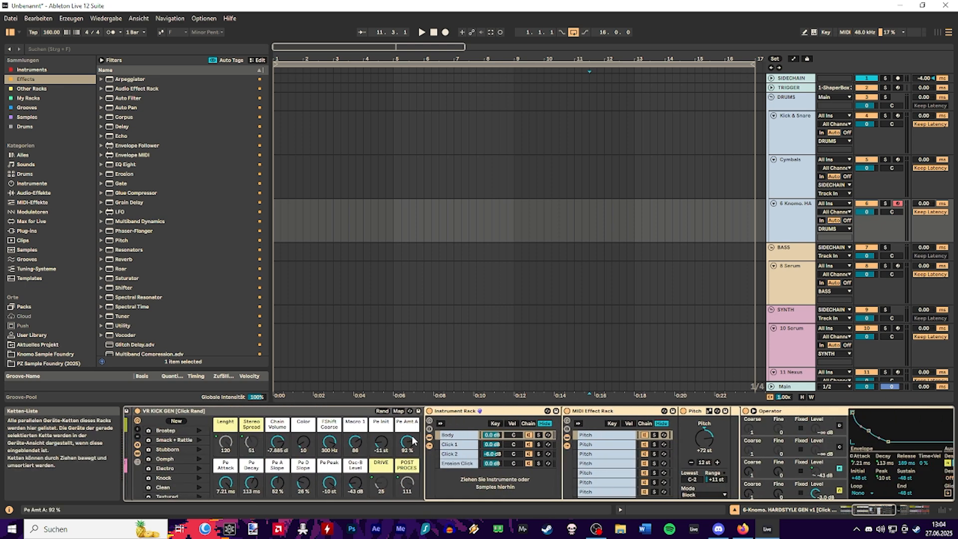
{"action": "left_click", "coordinate": [429, 444]}
{"action": "left_click", "coordinate": [430, 446]}
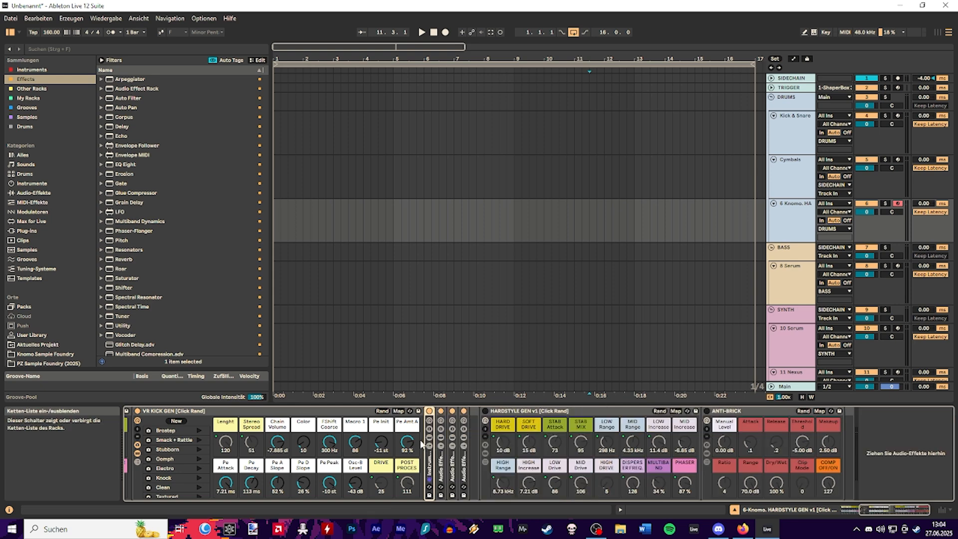
Unfold the first Audio Effect Rack after the Instrument Rack, examine its chains, and bypass and re-enable it to compare the sound
{"action": "left_click", "coordinate": [444, 470]}
{"action": "double_click", "coordinate": [445, 471]}
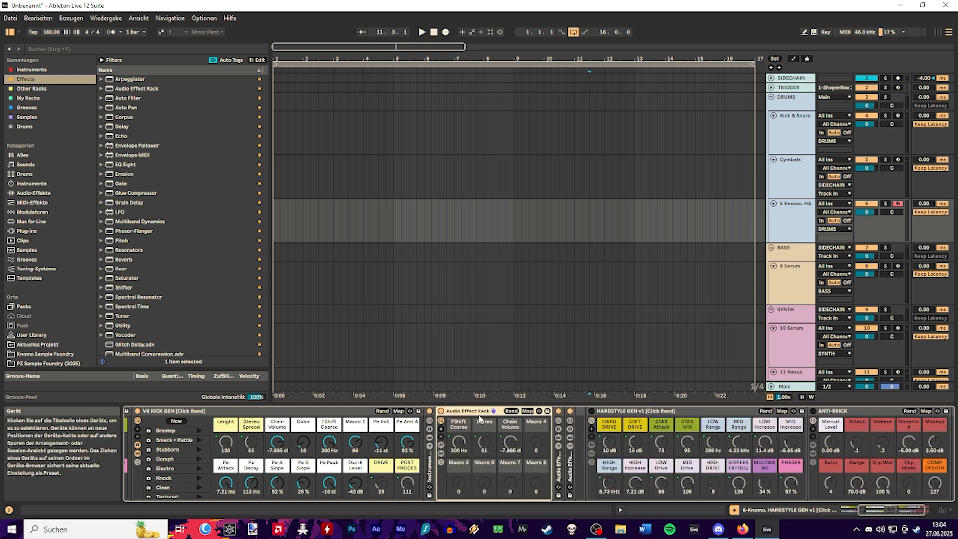
{"action": "left_click", "coordinate": [440, 445]}
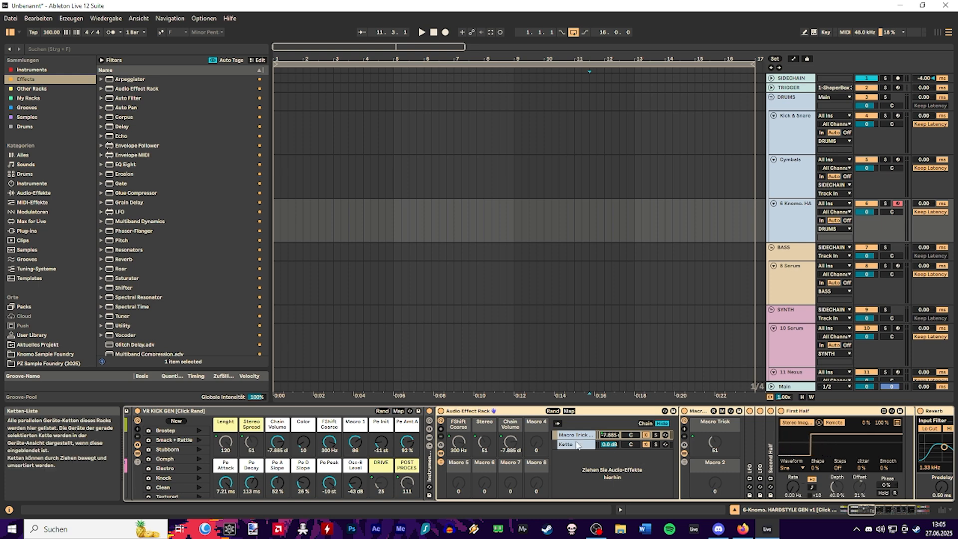
{"action": "left_click", "coordinate": [577, 436]}
{"action": "left_click_drag", "start_coordinate": [857, 509], "coordinate": [862, 509]}
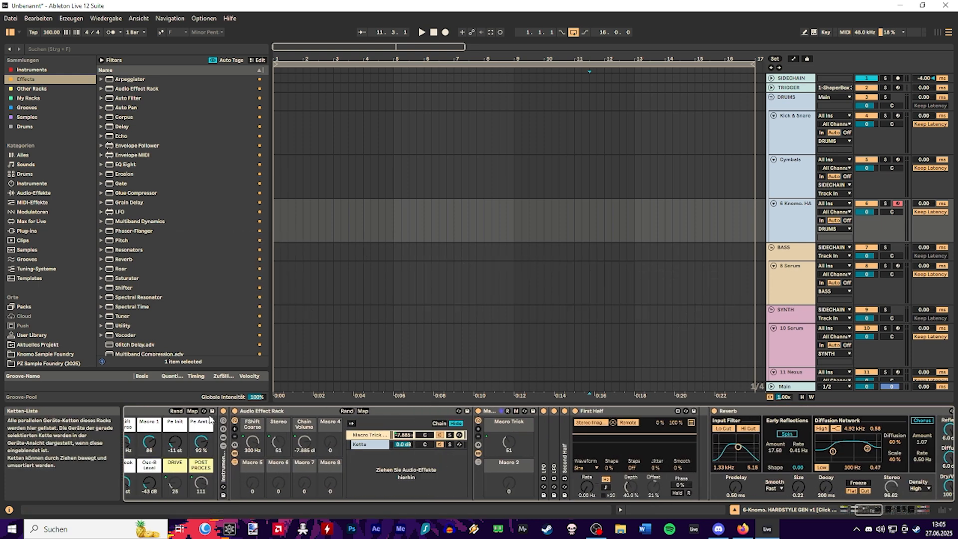
{"action": "left_click", "coordinate": [235, 412]}
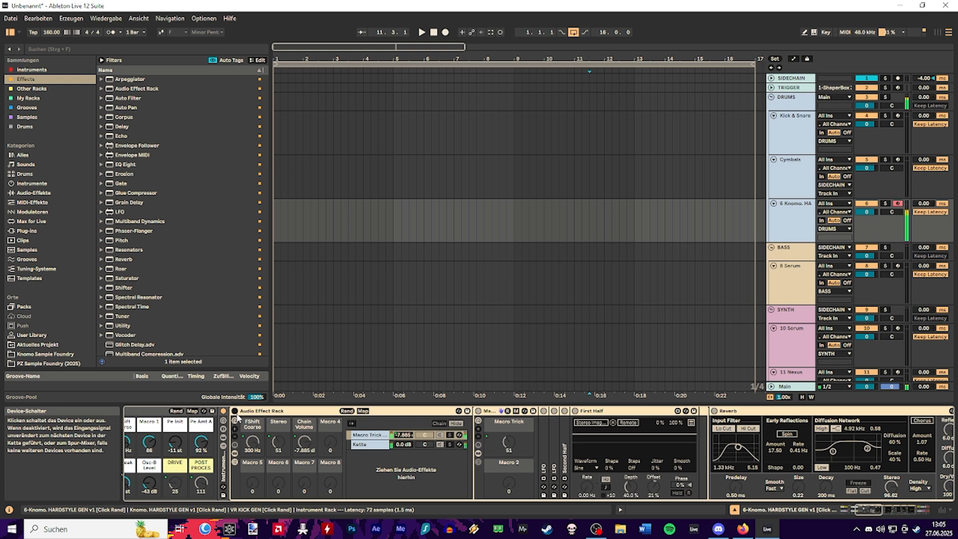
{"action": "left_click", "coordinate": [236, 413]}
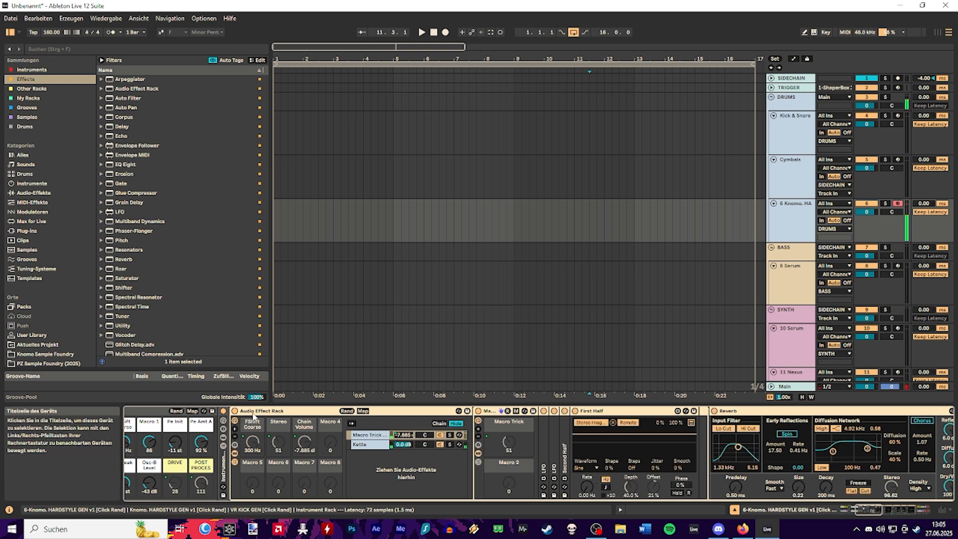
Fold the first Audio Effect Rack and inspect the LFO and Saturator inside the neighbouring Drive rack
{"action": "double_click", "coordinate": [251, 413]}
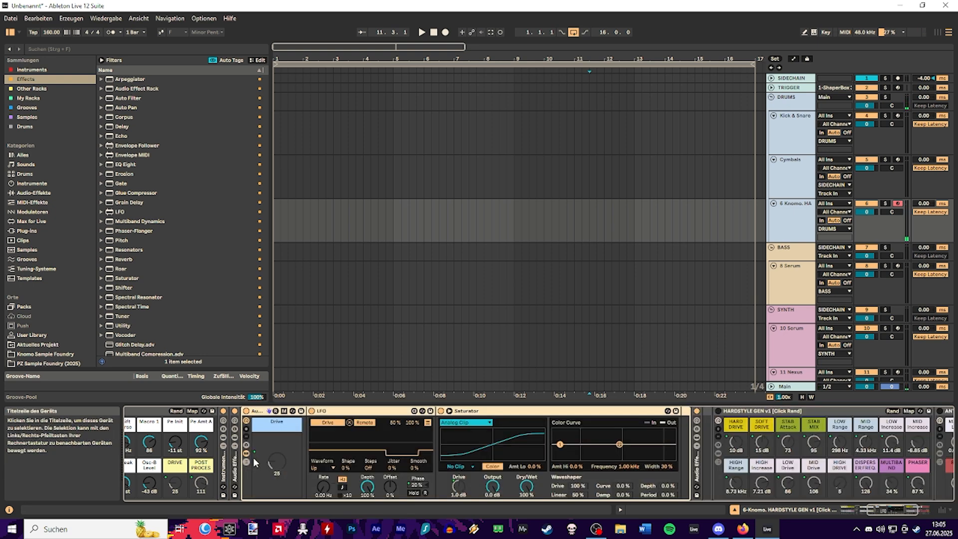
{"action": "double_click", "coordinate": [259, 454]}
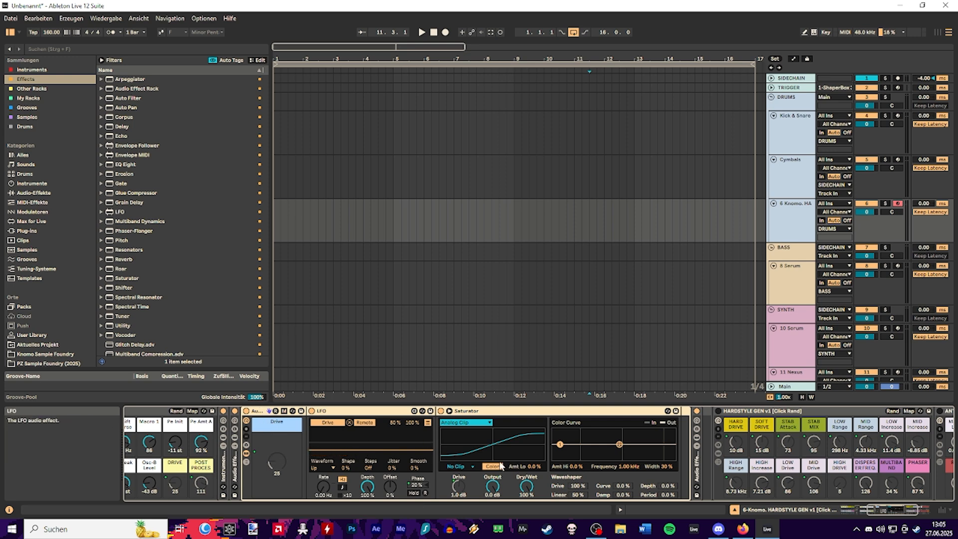
{"action": "double_click", "coordinate": [262, 412]}
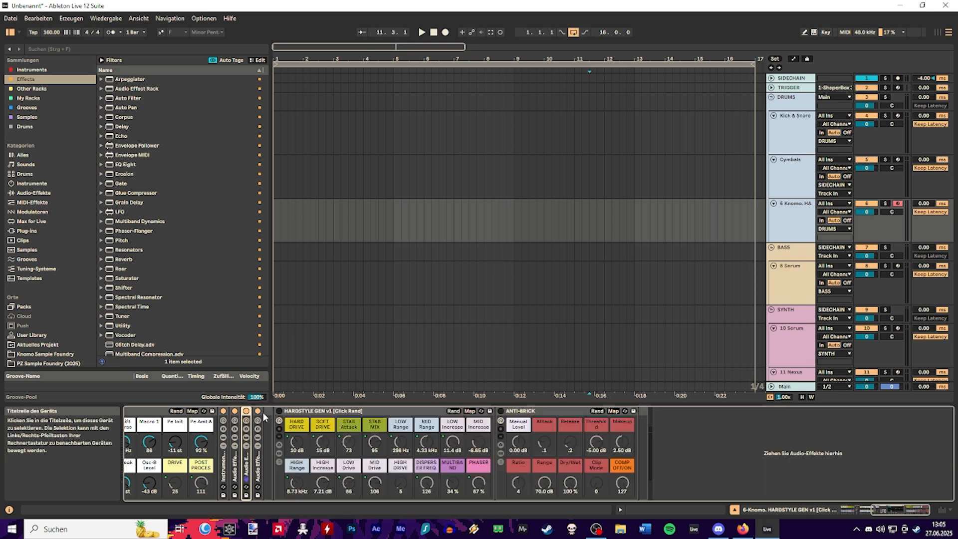
Unfold the Post-Process rack and examine its EQ Eight, Drum Buss, Multiband Compression and Saturator devices
{"action": "double_click", "coordinate": [255, 455]}
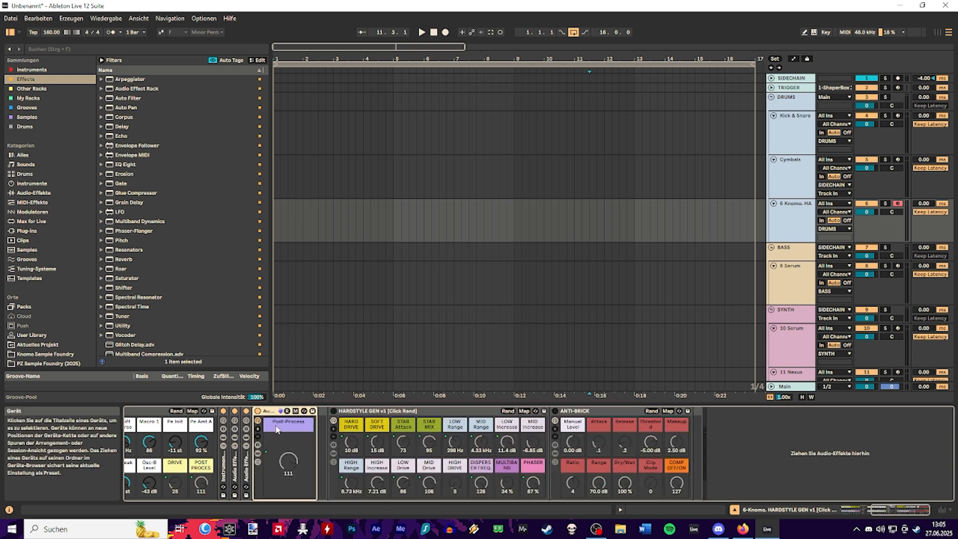
{"action": "left_click", "coordinate": [258, 454]}
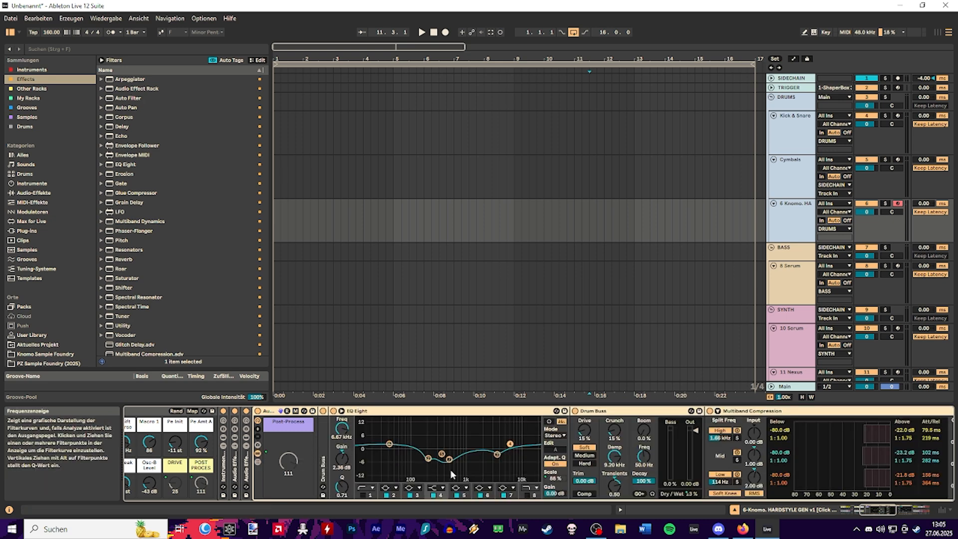
{"action": "left_click", "coordinate": [897, 514]}
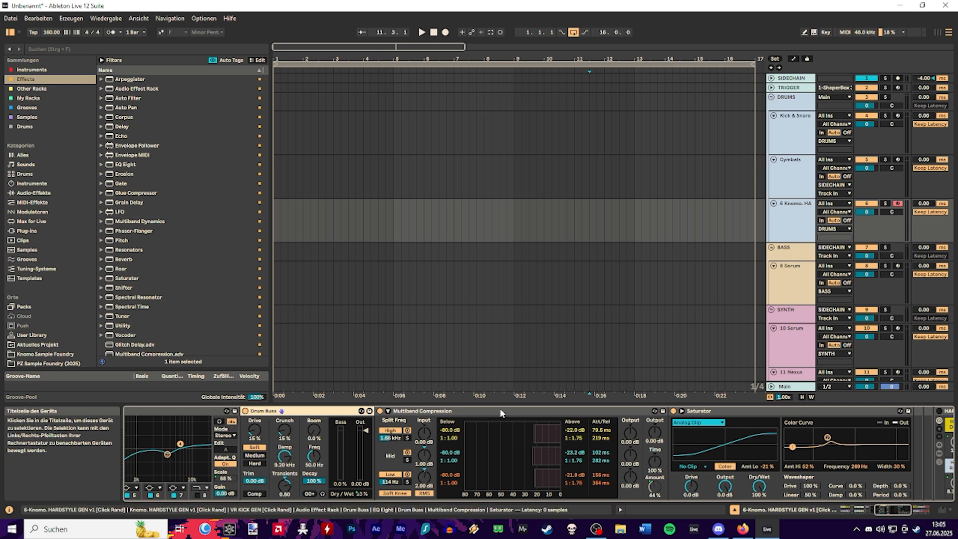
{"action": "left_click", "coordinate": [727, 417]}
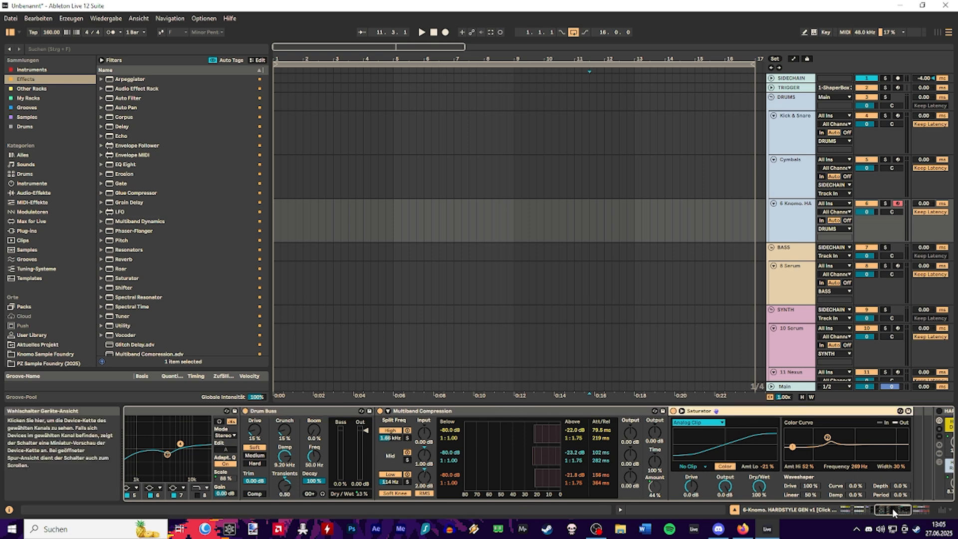
Hide the Post-Process rack's devices, fold the rack, and review the macros of the outermost Knomo. HARDSTYLE GEN v1 rack
{"action": "left_click_drag", "start_coordinate": [892, 510], "coordinate": [870, 511]}
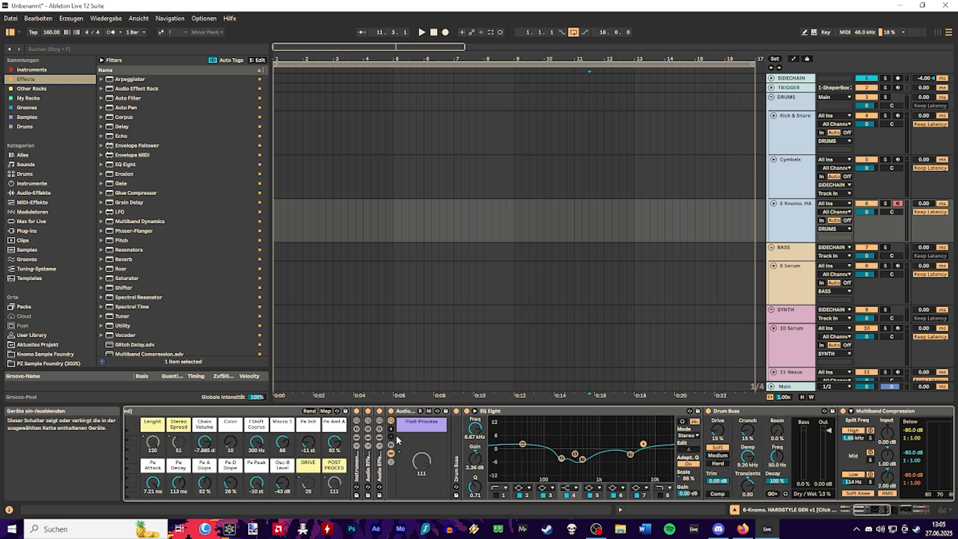
{"action": "left_click", "coordinate": [877, 514]}
{"action": "left_click_drag", "start_coordinate": [876, 513], "coordinate": [863, 516]}
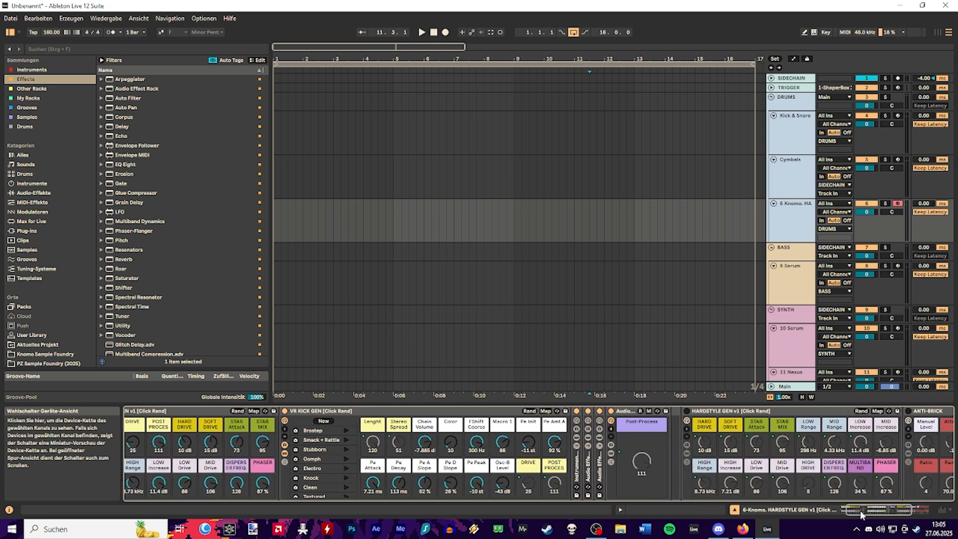
{"action": "double_click", "coordinate": [630, 410]}
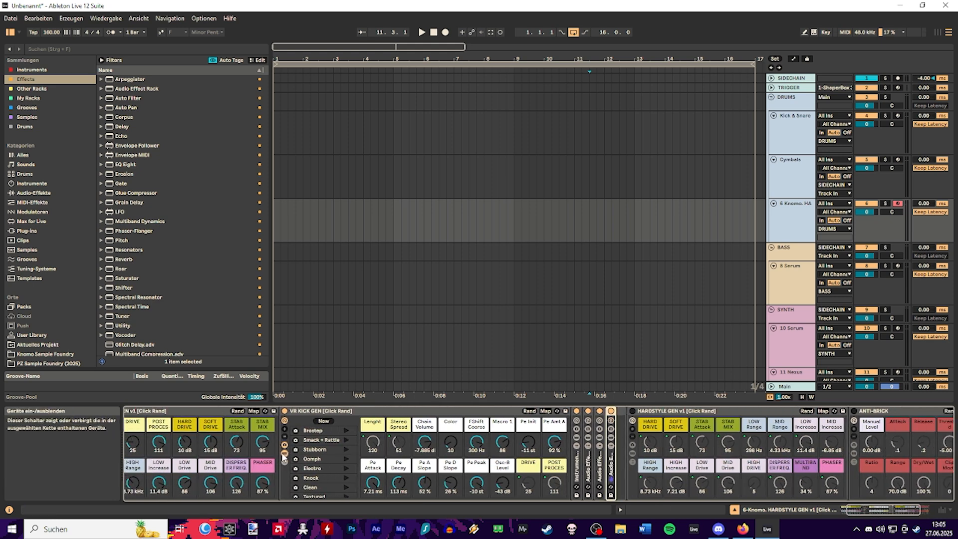
{"action": "left_click", "coordinate": [853, 510]}
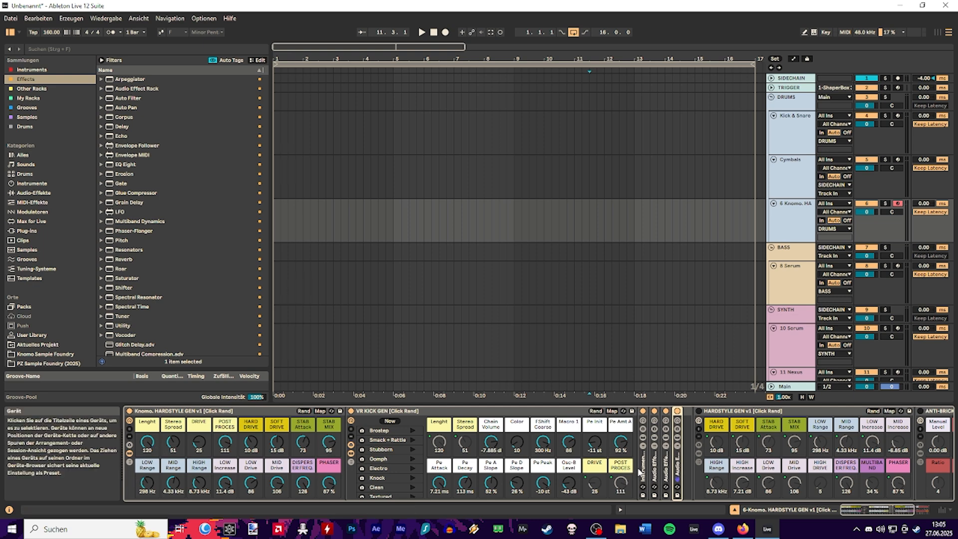
Revisit the Instrument Rack's layer chains inside VR KICK GEN and fold the rack again
{"action": "left_click", "coordinate": [895, 514]}
{"action": "left_click_drag", "start_coordinate": [895, 513], "coordinate": [882, 507]}
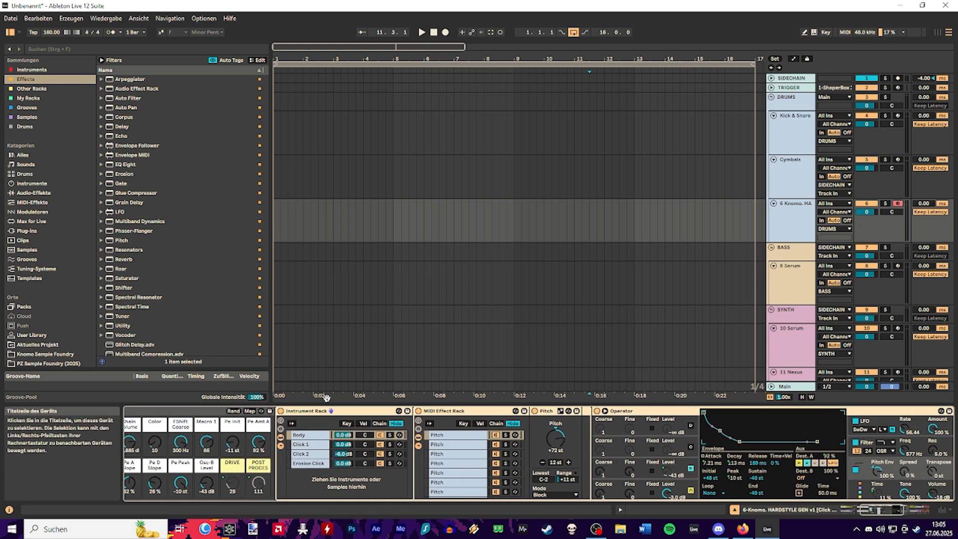
{"action": "left_click", "coordinate": [280, 439]}
{"action": "left_click", "coordinate": [286, 448]}
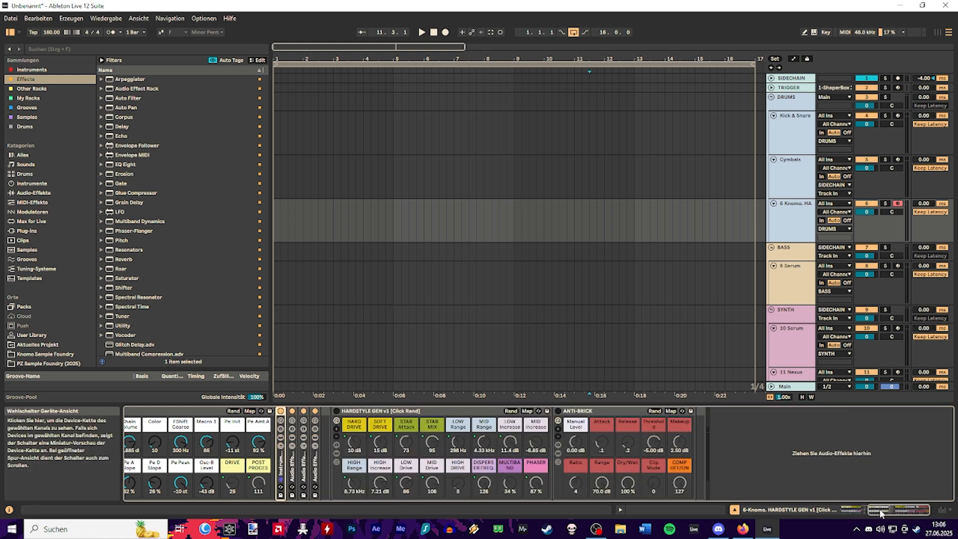
Turn on the inner HARDSTYLE GEN v1 rack and review its macros alongside those of the outer rack
{"action": "left_click_drag", "start_coordinate": [889, 508], "coordinate": [907, 508]}
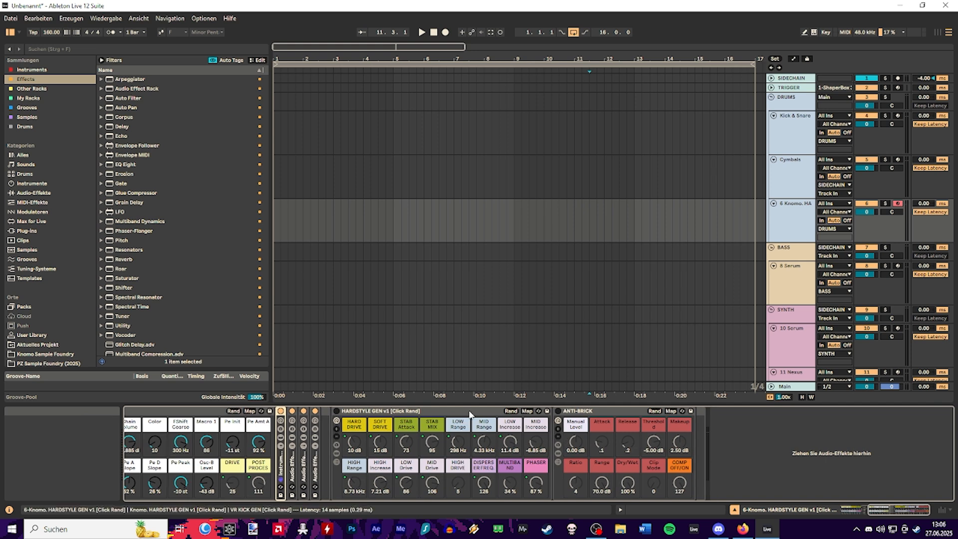
{"action": "left_click", "coordinate": [337, 428]}
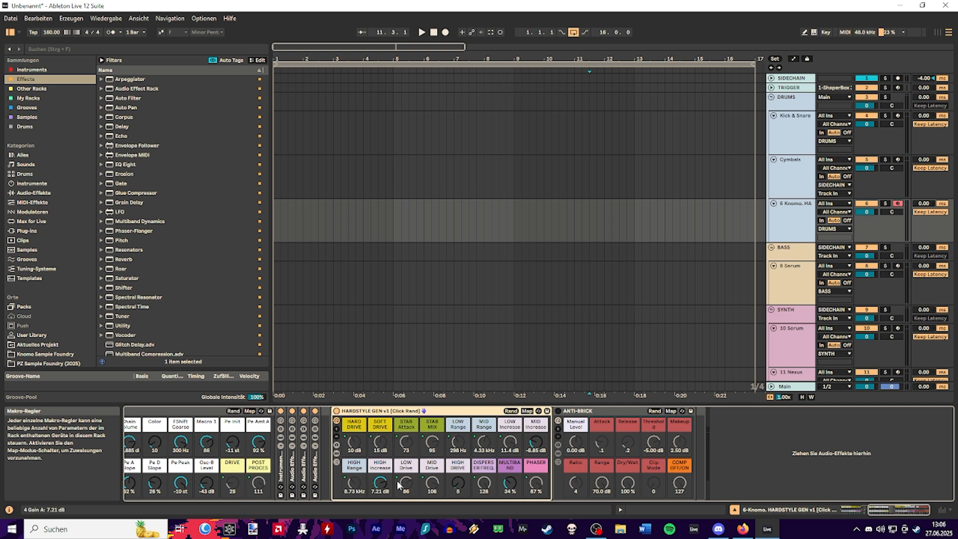
{"action": "scroll", "coordinate": [342, 460], "scroll_direction": "up", "scroll_amount": 5}
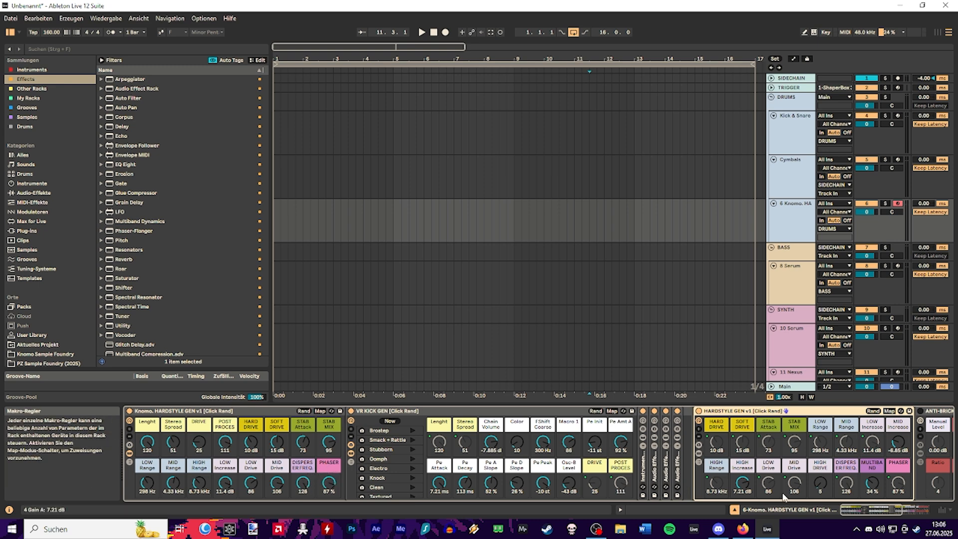
{"action": "scroll", "coordinate": [333, 479], "scroll_direction": "right", "scroll_amount": 5}
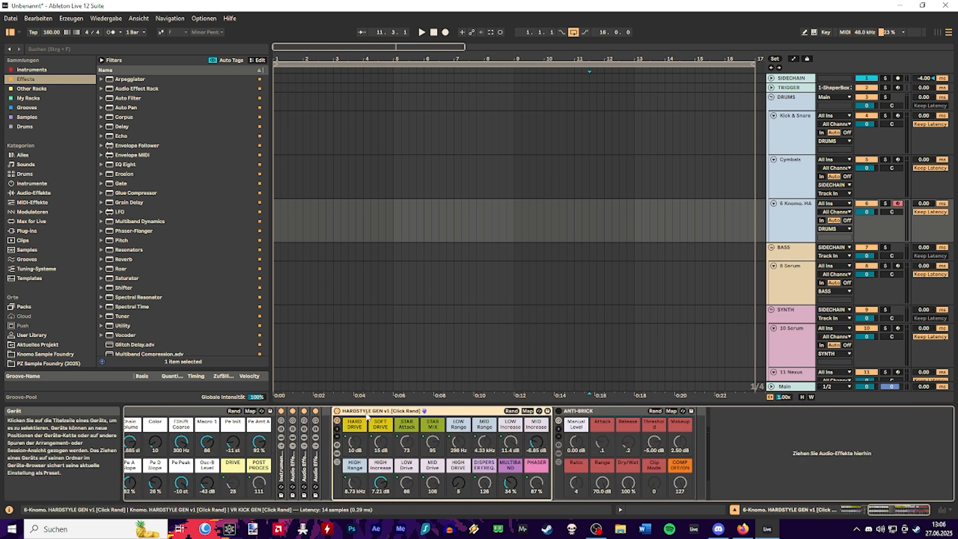
Show the devices inside the inner HARDSTYLE GEN v1 rack and examine the bands of its first EQ Eight
{"action": "left_click", "coordinate": [338, 453]}
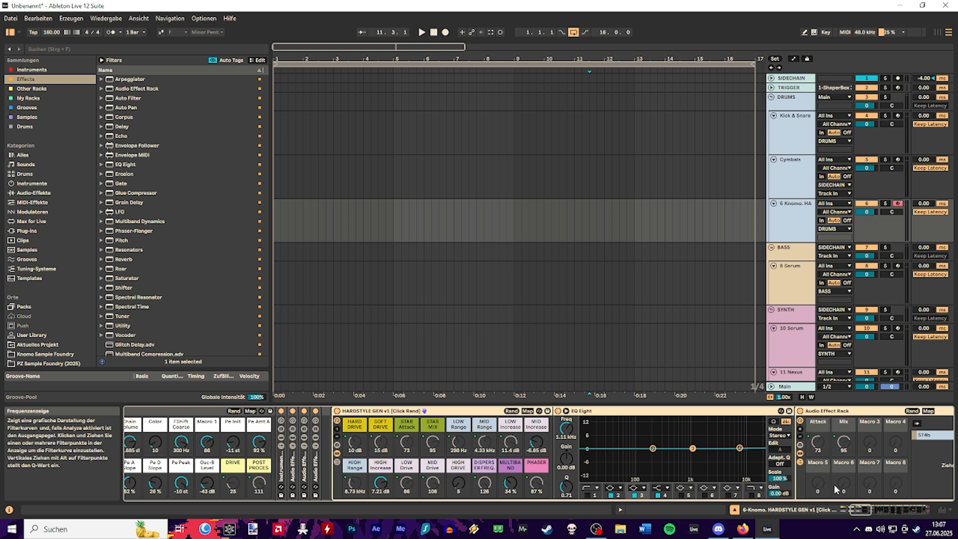
{"action": "scroll", "coordinate": [589, 452], "scroll_direction": "right", "scroll_amount": 5}
{"action": "left_click", "coordinate": [442, 471]}
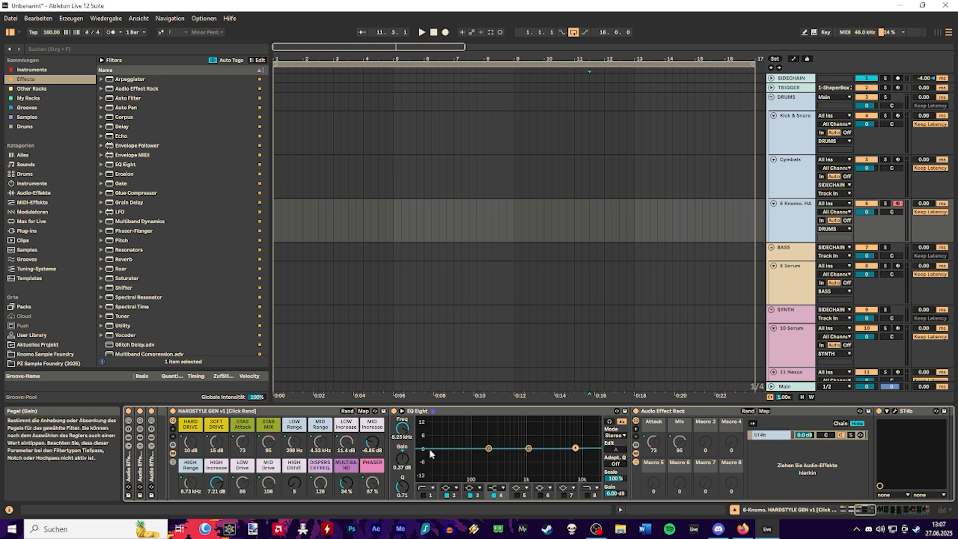
{"action": "left_click", "coordinate": [574, 448]}
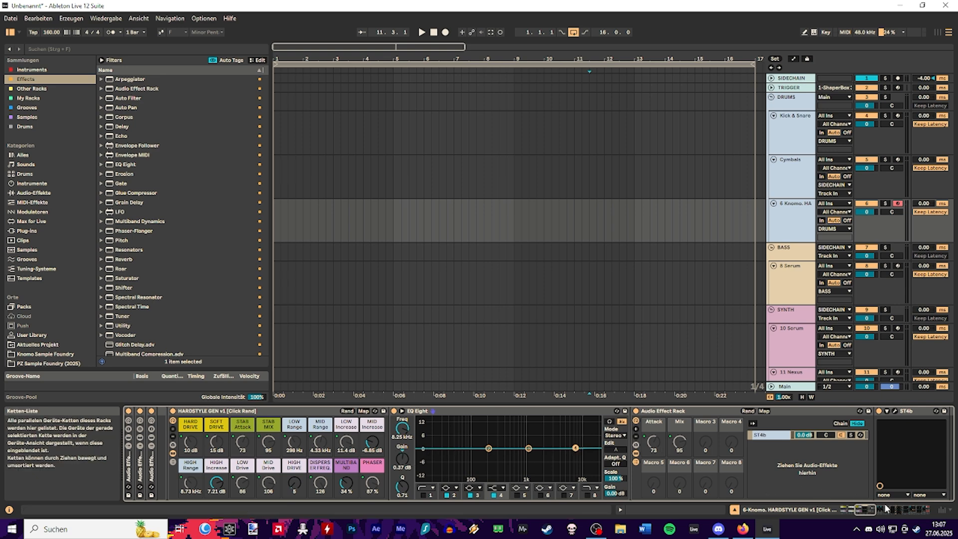
Review the ST4b plug-in inside the Audio Effect Rack, close its window and fold the rack
{"action": "left_click_drag", "start_coordinate": [874, 508], "coordinate": [884, 514]}
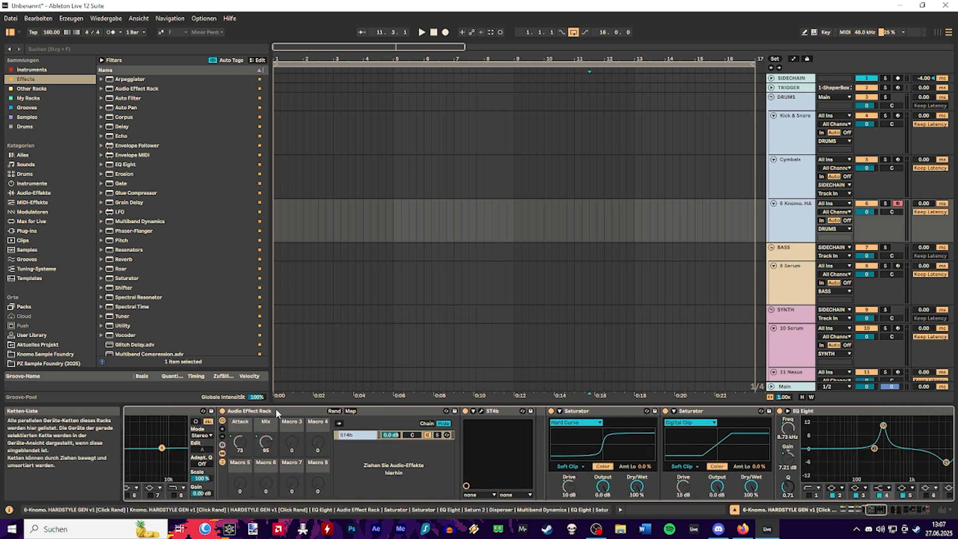
{"action": "left_click", "coordinate": [482, 411]}
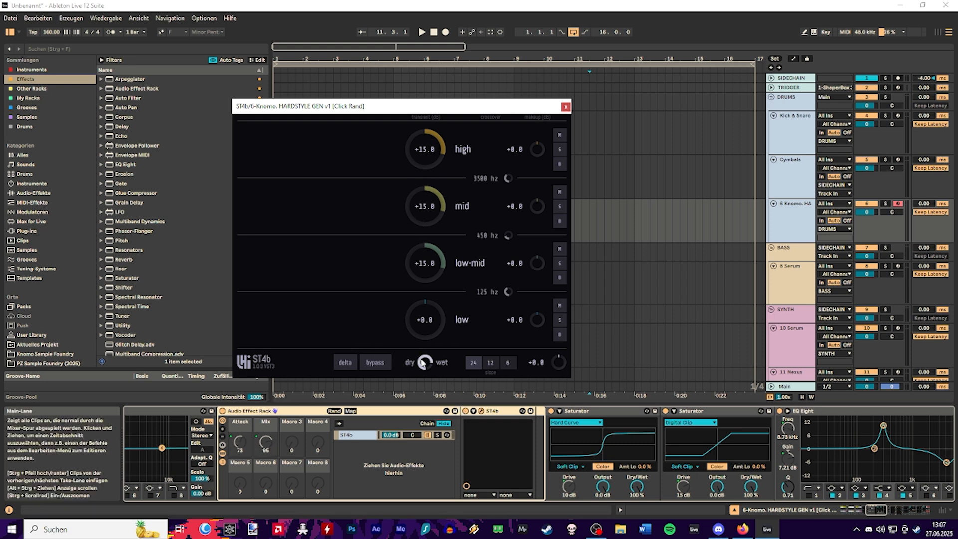
{"action": "left_click", "coordinate": [566, 107]}
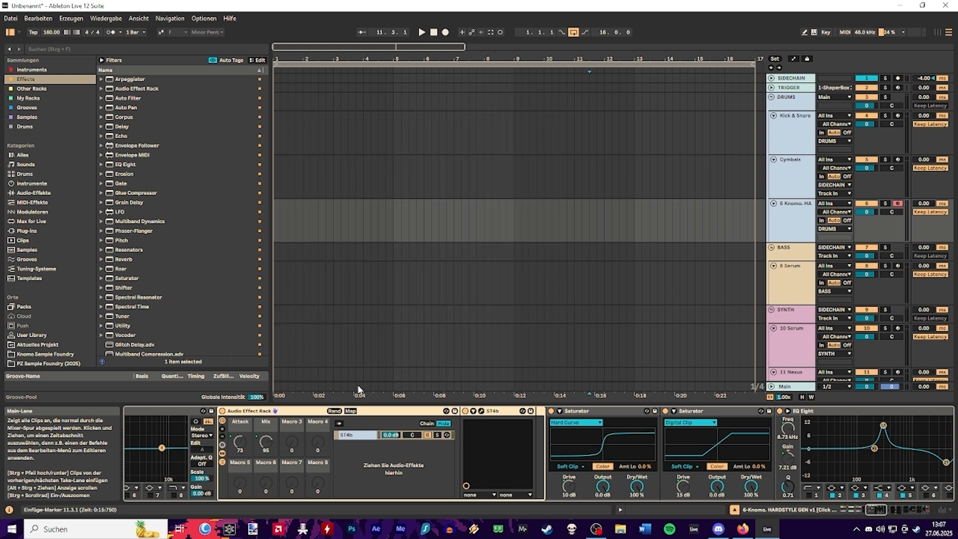
{"action": "double_click", "coordinate": [378, 411]}
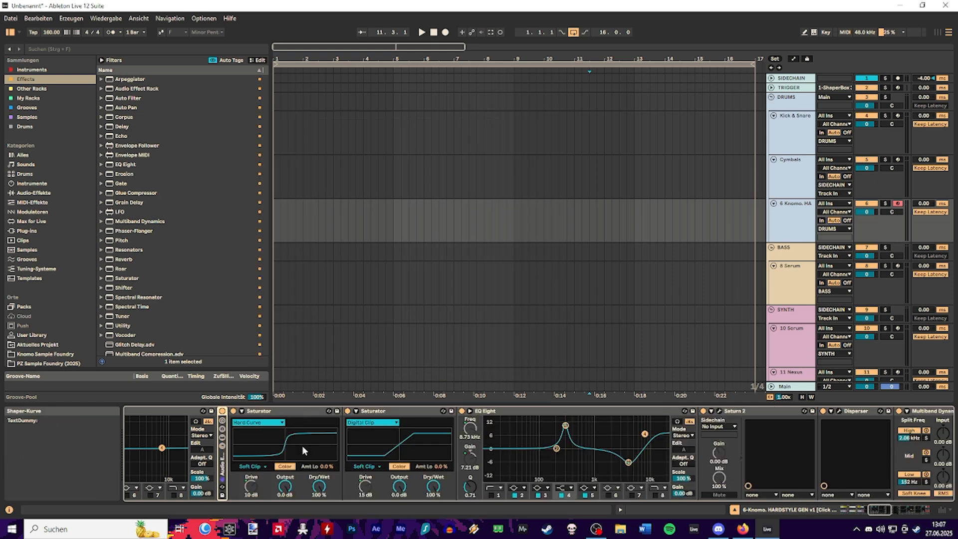
Examine the Hard Curve and Digital Clip Saturators, including their Drive controls
{"action": "left_click", "coordinate": [264, 414]}
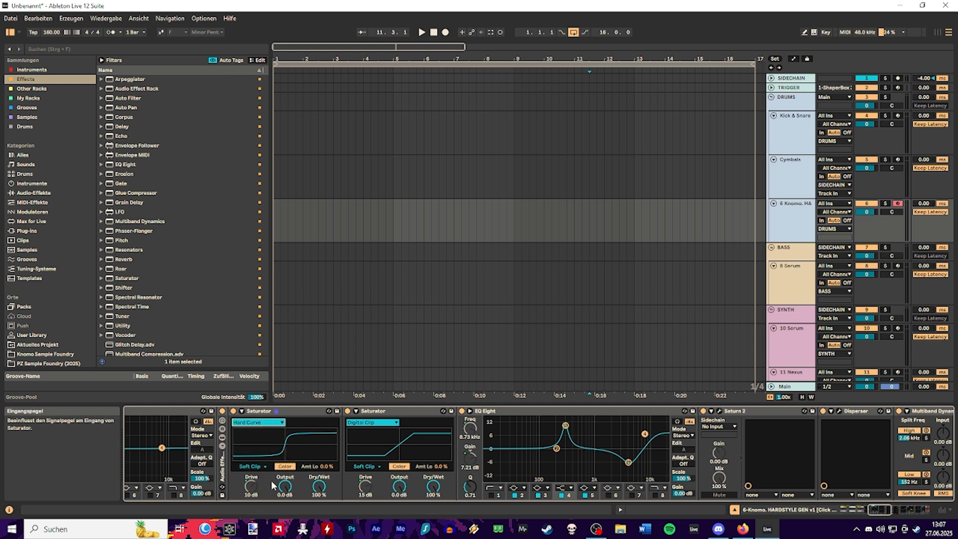
{"action": "left_click", "coordinate": [378, 411]}
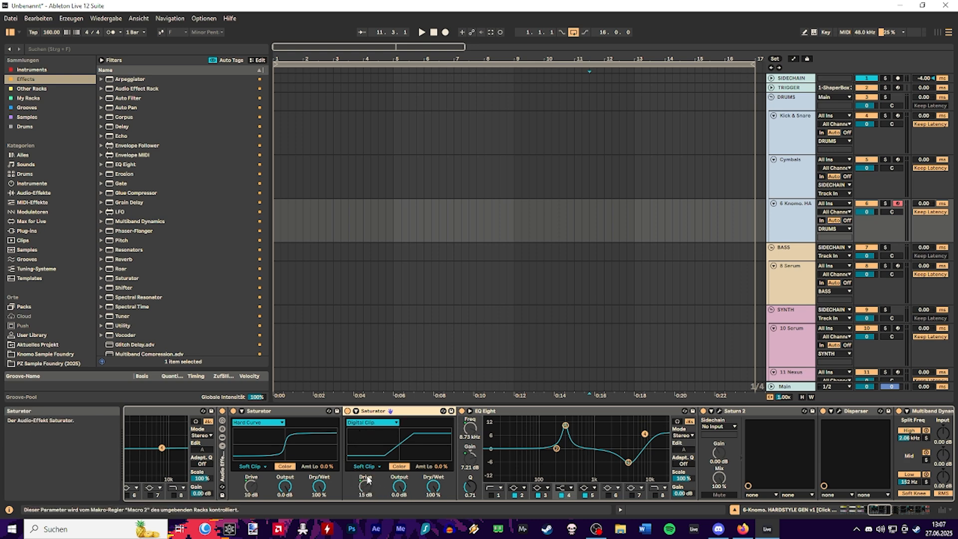
{"action": "left_click_drag", "start_coordinate": [882, 509], "coordinate": [888, 509]}
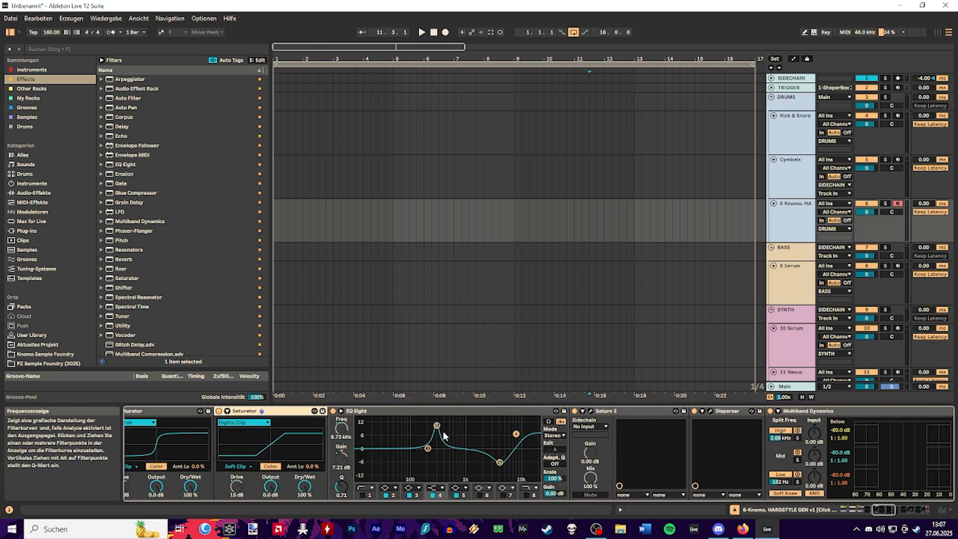
Check the filter types of bands 2 to 5 in the EQ Eight after the Saturators, leaving them as they are
{"action": "left_click", "coordinate": [395, 487]}
{"action": "left_click", "coordinate": [419, 489]}
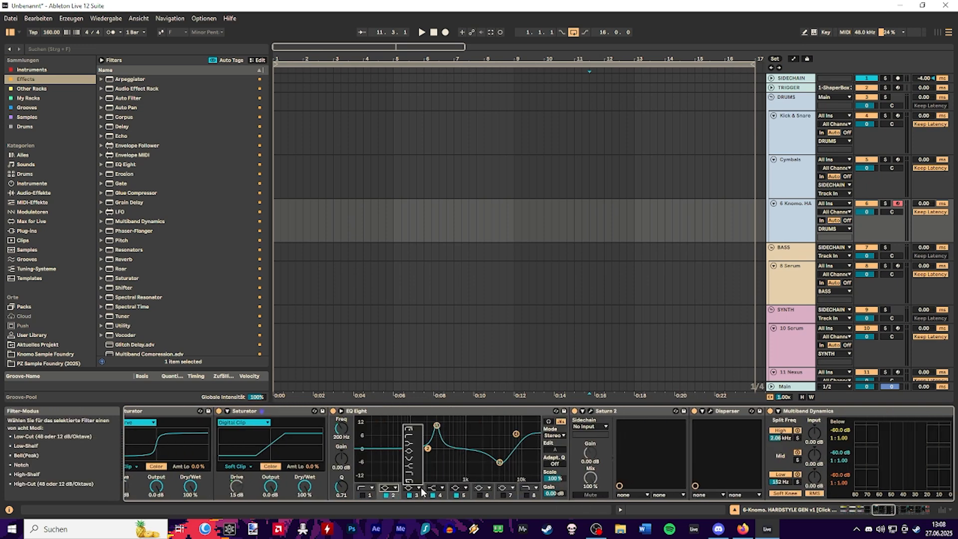
{"action": "left_click", "coordinate": [442, 488]}
{"action": "left_click", "coordinate": [442, 489]}
{"action": "left_click", "coordinate": [466, 489]}
{"action": "left_click", "coordinate": [466, 488]}
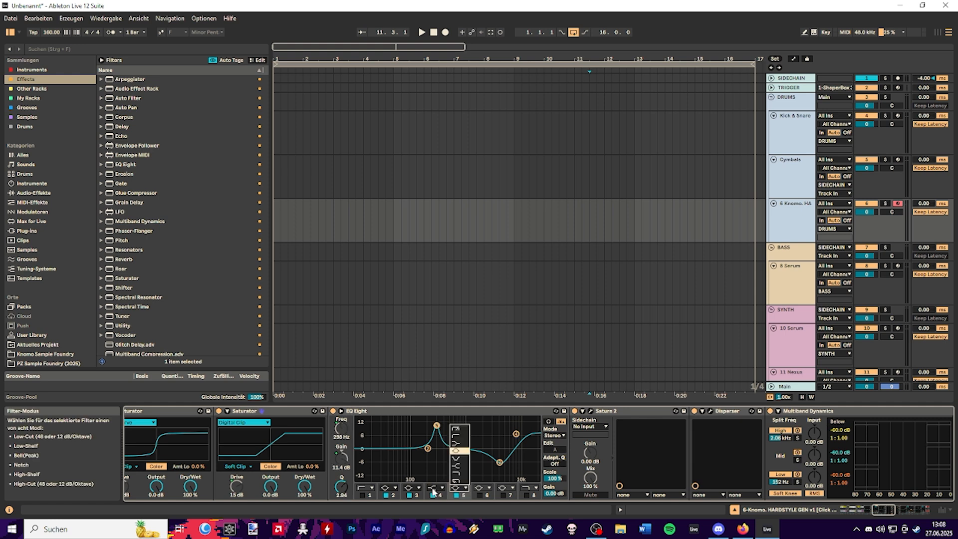
{"action": "left_click", "coordinate": [416, 487]}
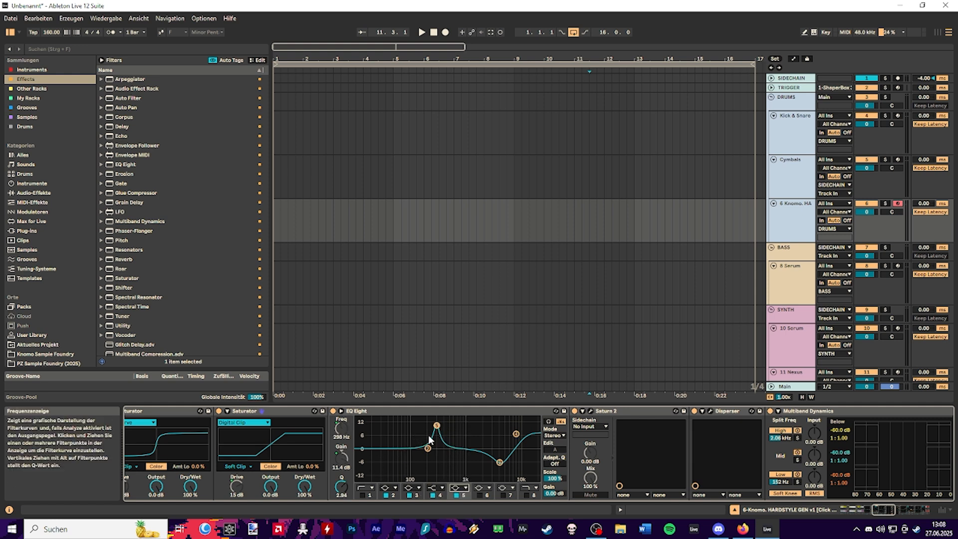
Turn on macro mapping for the inner HARDSTYLE GEN v1 rack and bring its EQ Eight devices into view
{"action": "left_click", "coordinate": [865, 509]}
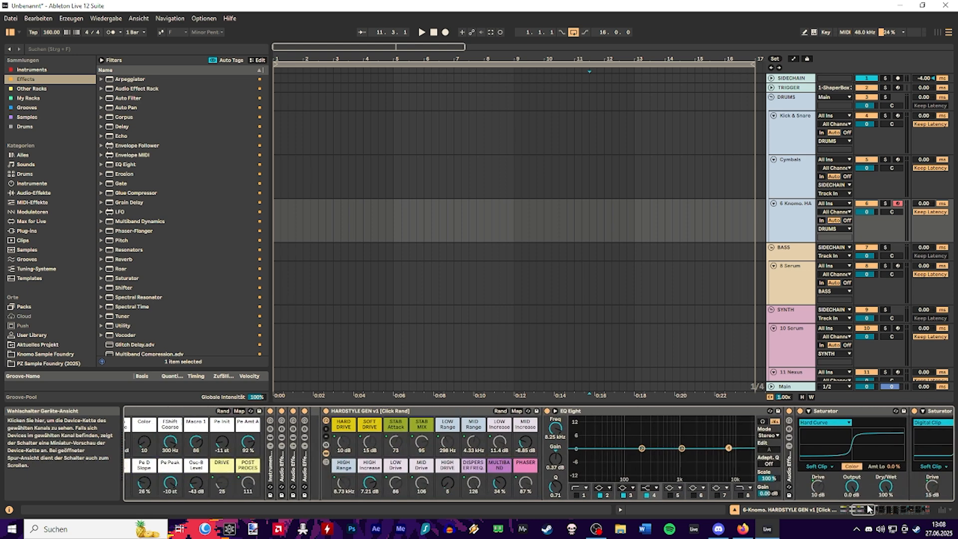
{"action": "left_click", "coordinate": [516, 411]}
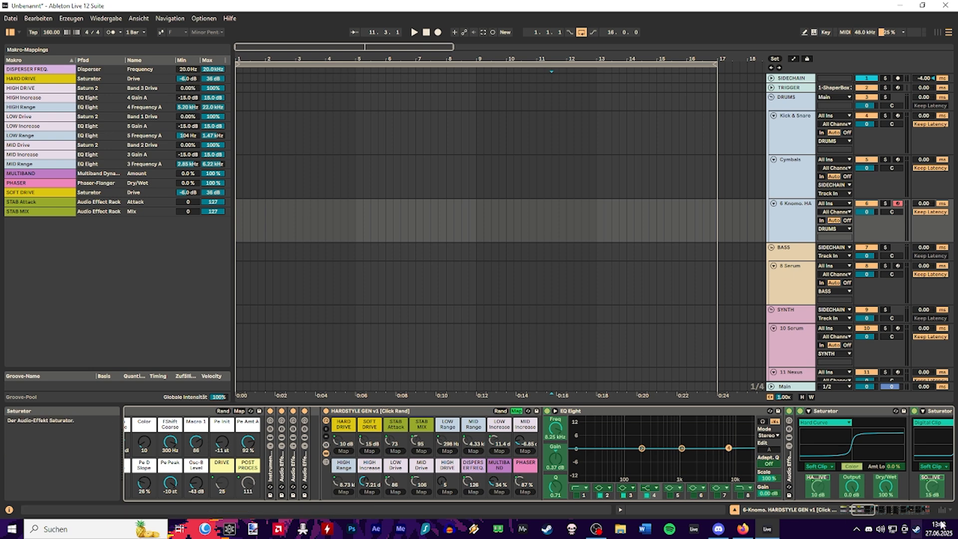
{"action": "left_click", "coordinate": [882, 514]}
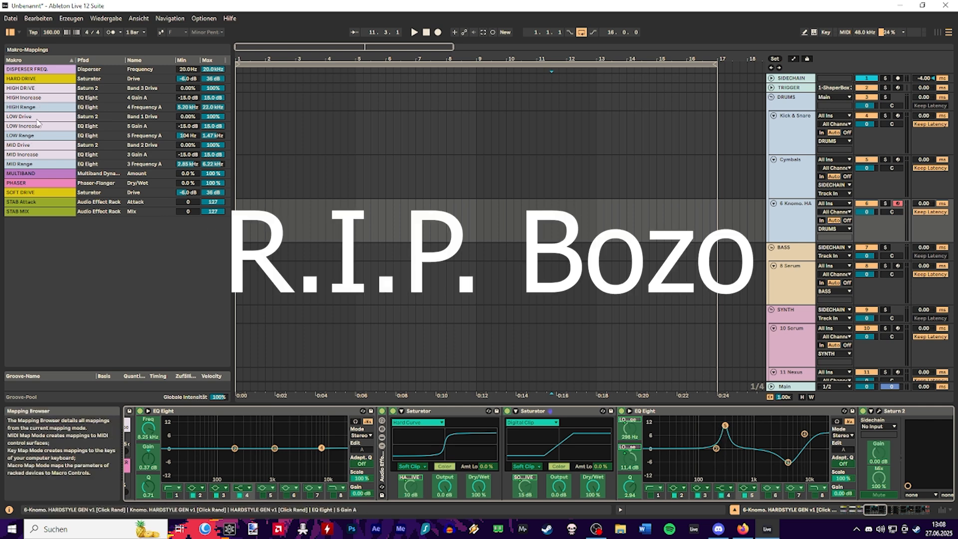
Review the LOW Range, MID Range and HIGH Range mappings to the EQ Eight's band frequencies
{"action": "left_click", "coordinate": [105, 136]}
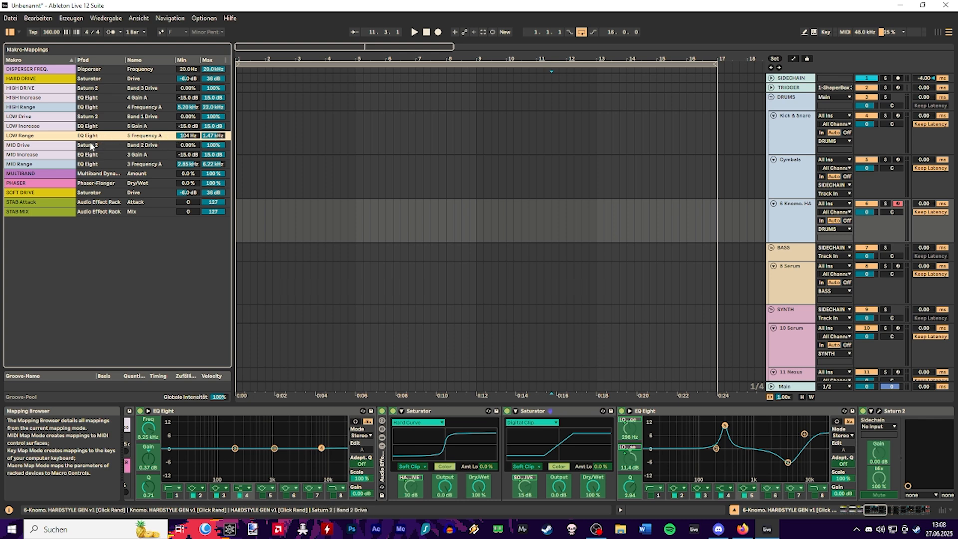
{"action": "left_click", "coordinate": [150, 165]}
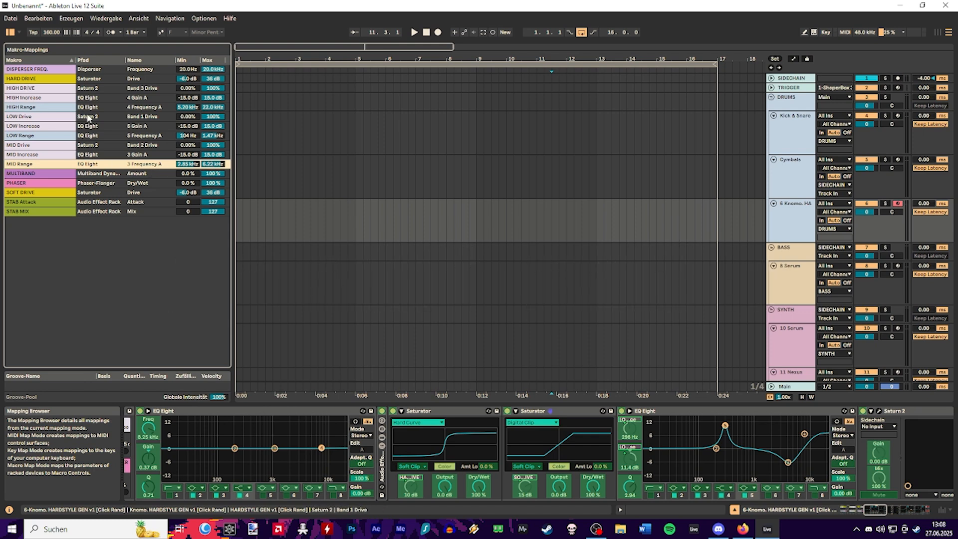
{"action": "left_click", "coordinate": [45, 109]}
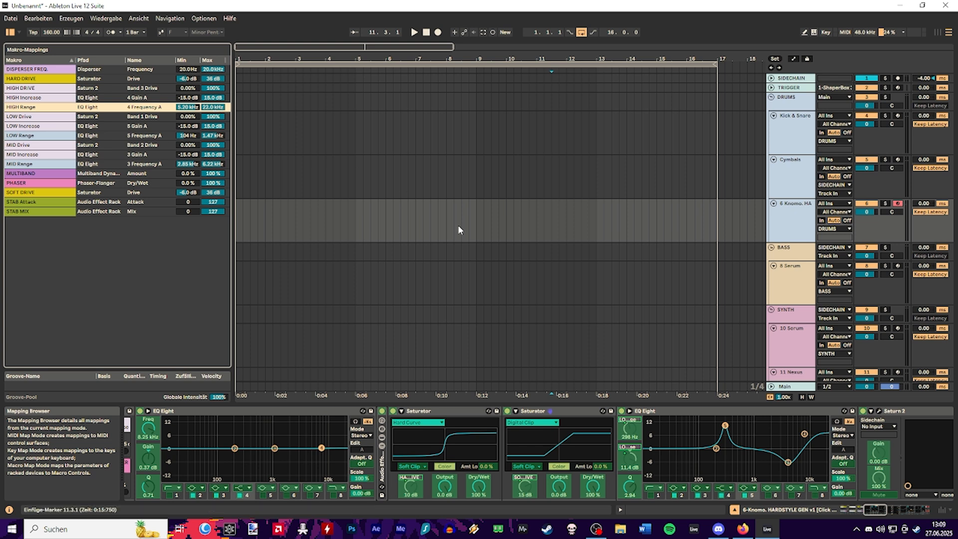
Review the LOW Drive mapping and the MID, HIGH and LOW Increase gain mappings, comparing them with EQ Eight band 3
{"action": "left_click", "coordinate": [26, 118]}
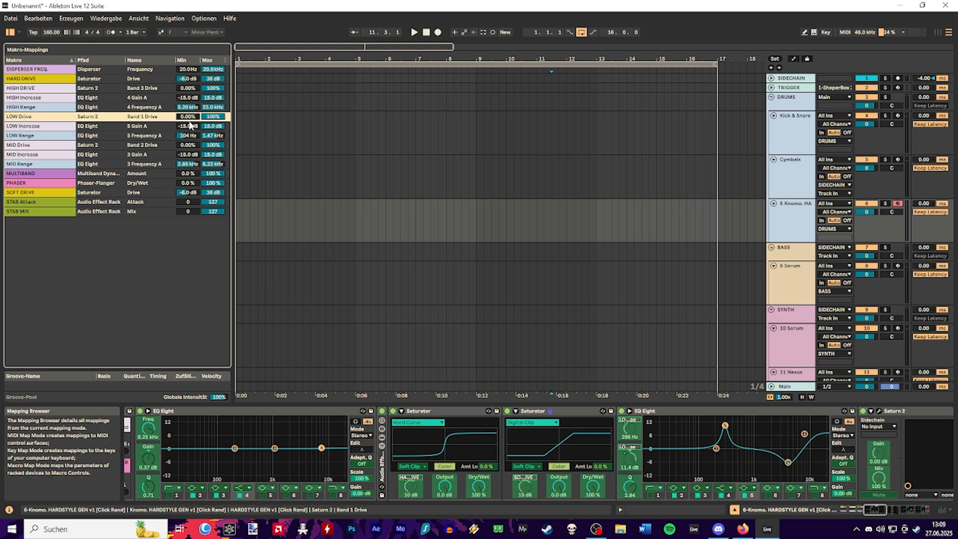
{"action": "left_click", "coordinate": [145, 154]}
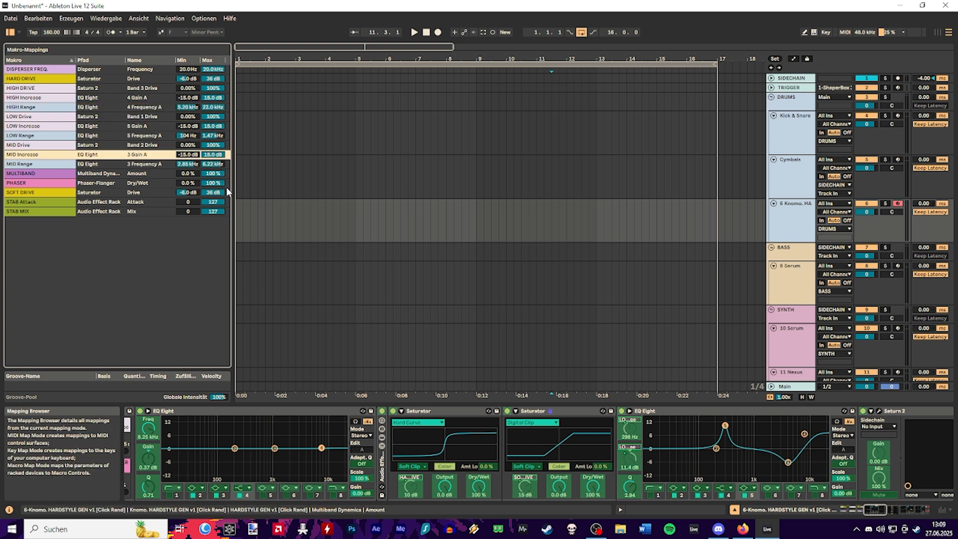
{"action": "left_click", "coordinate": [788, 464]}
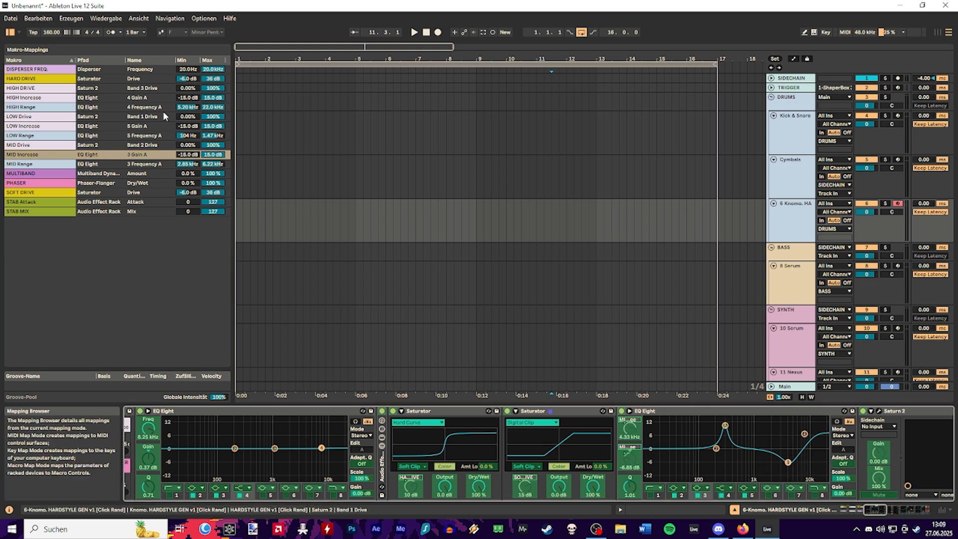
{"action": "left_click", "coordinate": [62, 100]}
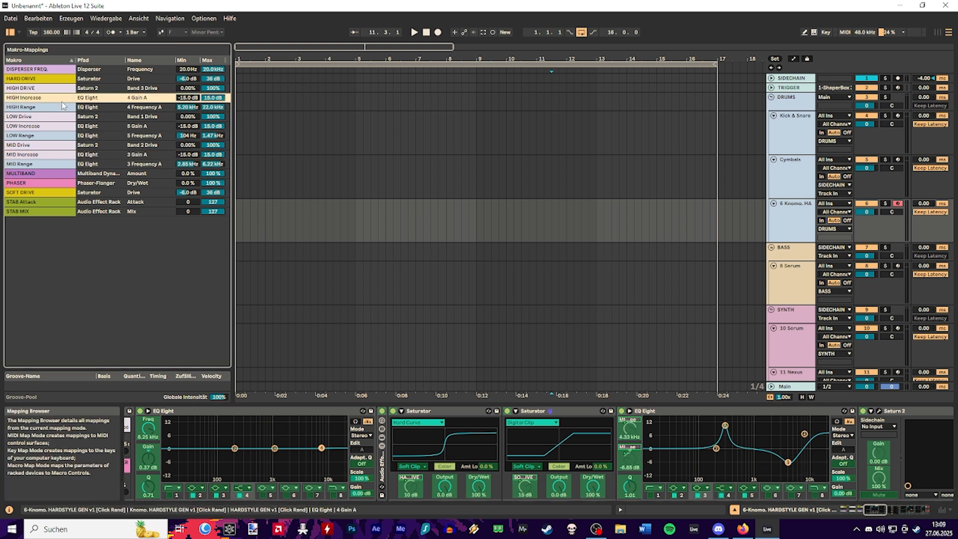
{"action": "left_click", "coordinate": [35, 126]}
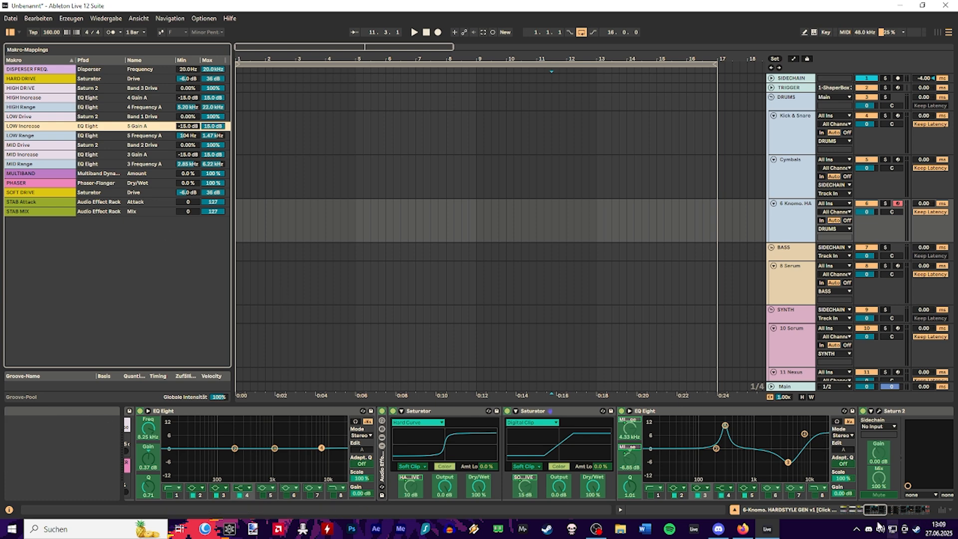
Leave macro mapping and inspect the distortion bands in the Saturn 2 plug-in window, closing it when done
{"action": "mouse_move", "coordinate": [869, 510]}
{"action": "left_mouse_down"}
{"action": "mouse_move", "coordinate": [859, 511]}
{"action": "mouse_move", "coordinate": [884, 518]}
{"action": "left_mouse_up"}
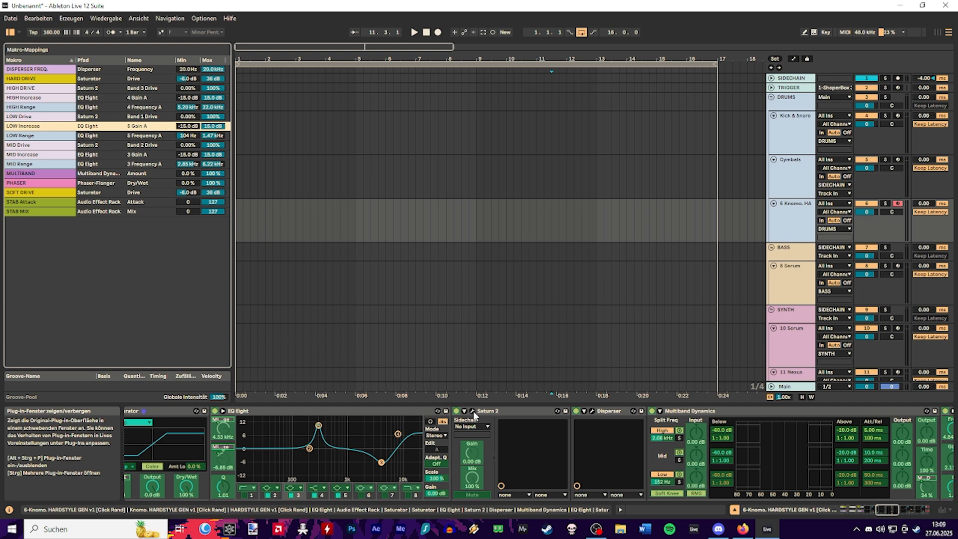
{"action": "mouse_move", "coordinate": [887, 514]}
{"action": "left_mouse_down"}
{"action": "mouse_move", "coordinate": [810, 504]}
{"action": "mouse_move", "coordinate": [889, 515]}
{"action": "left_mouse_up"}
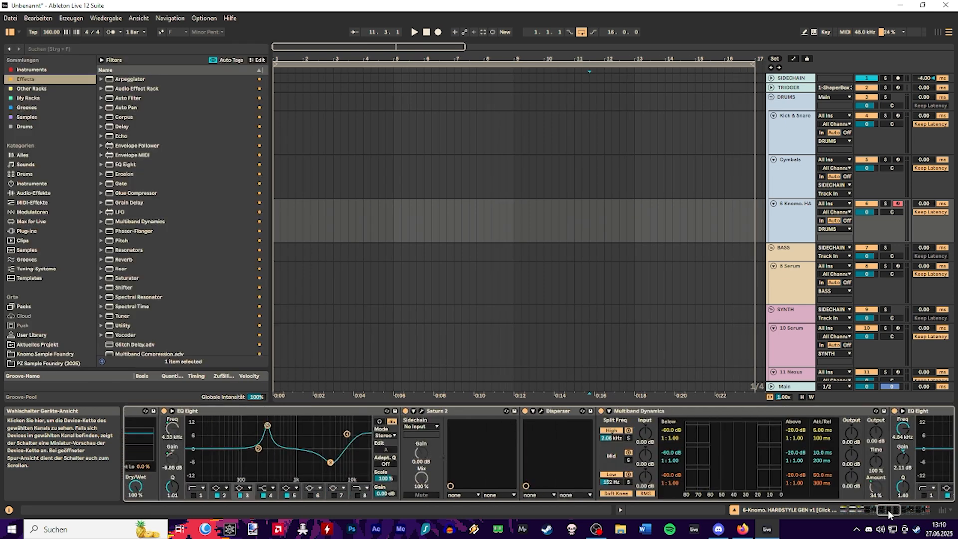
{"action": "left_click", "coordinate": [423, 411]}
{"action": "left_click_drag", "start_coordinate": [520, 185], "coordinate": [473, 134]}
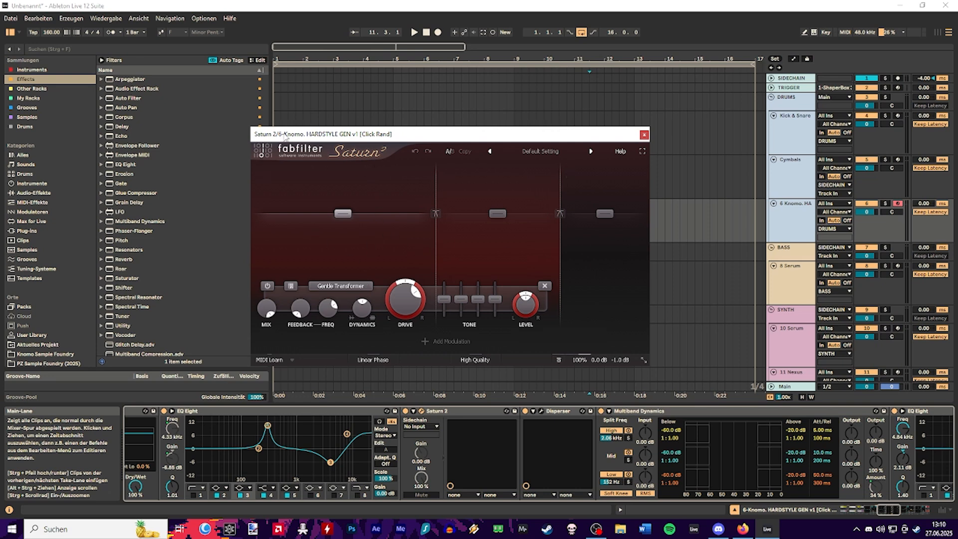
{"action": "left_click", "coordinate": [644, 135]}
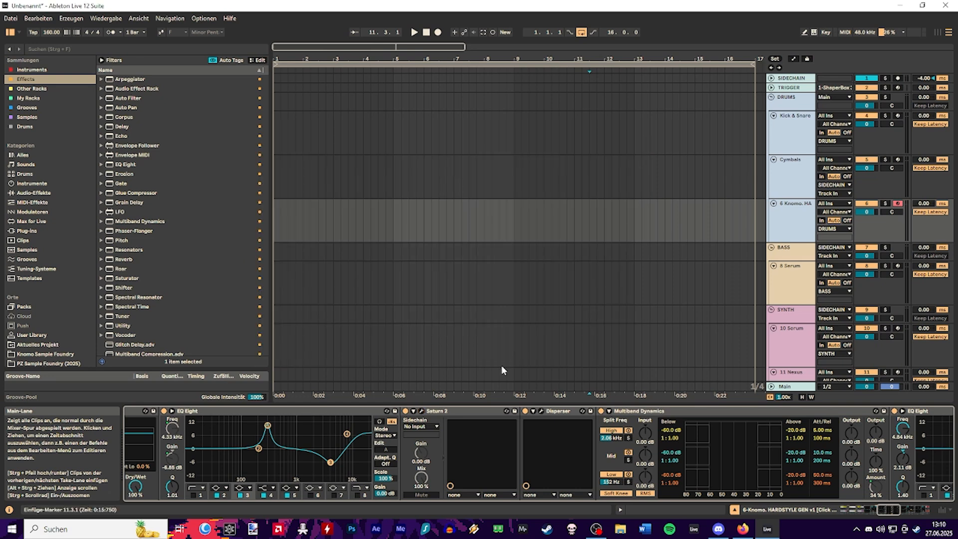
Bypass Saturn 2 and turn it back on to compare the kick with and without its distortion
{"action": "left_click", "coordinate": [405, 411]}
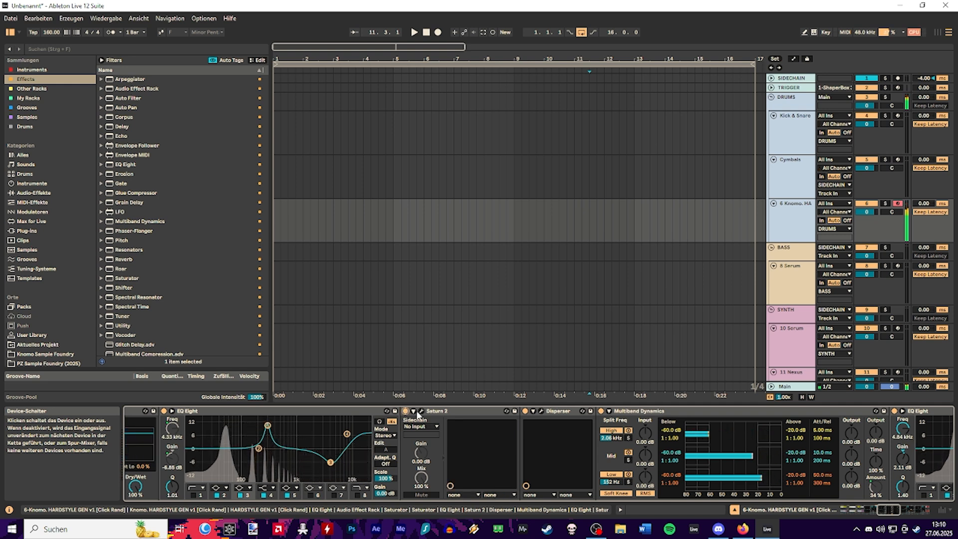
{"action": "left_click", "coordinate": [405, 411]}
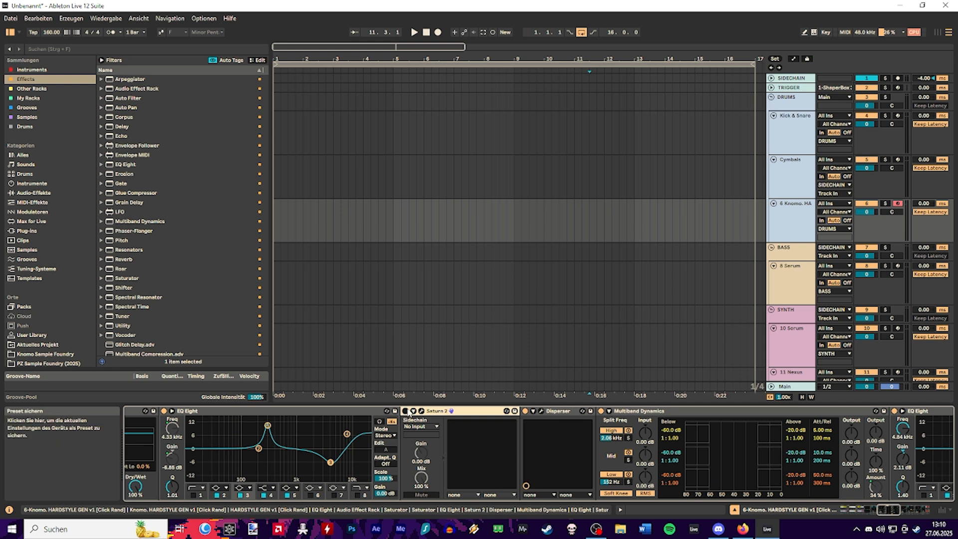
{"action": "left_click", "coordinate": [406, 412]}
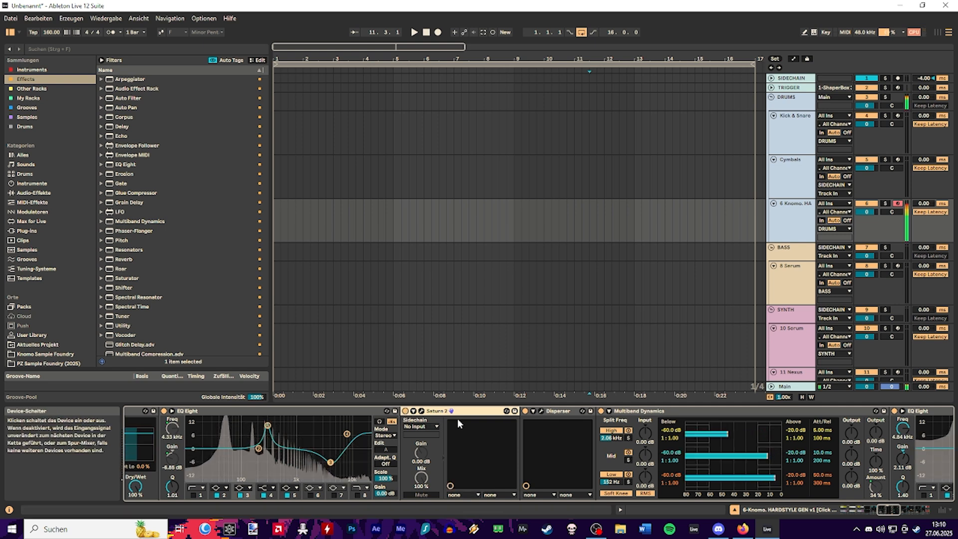
Reopen Saturn 2 and compare its per-band Drive with the rack's LOW, MID and HIGH Drive macros
{"action": "left_click", "coordinate": [421, 411]}
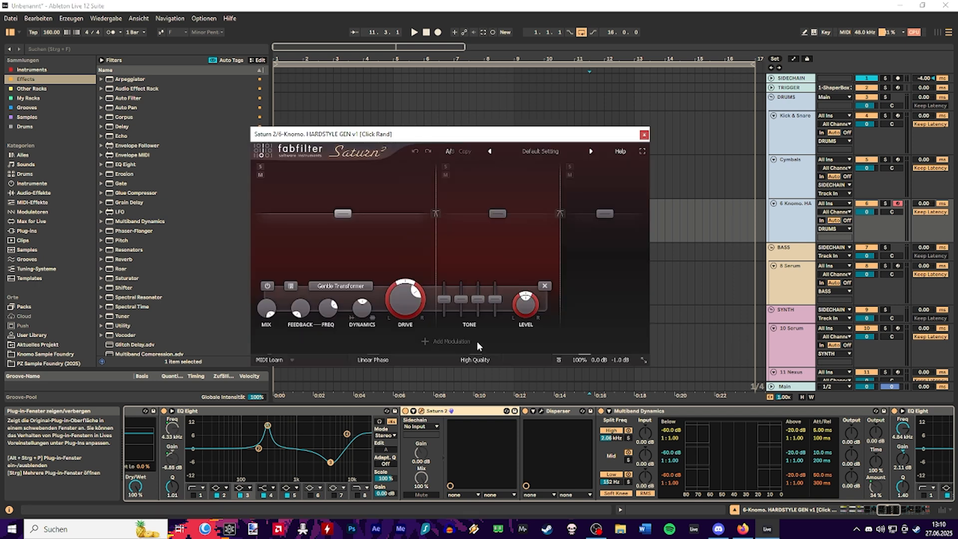
{"action": "left_click_drag", "start_coordinate": [414, 299], "coordinate": [507, 232]}
{"action": "left_click", "coordinate": [613, 478]}
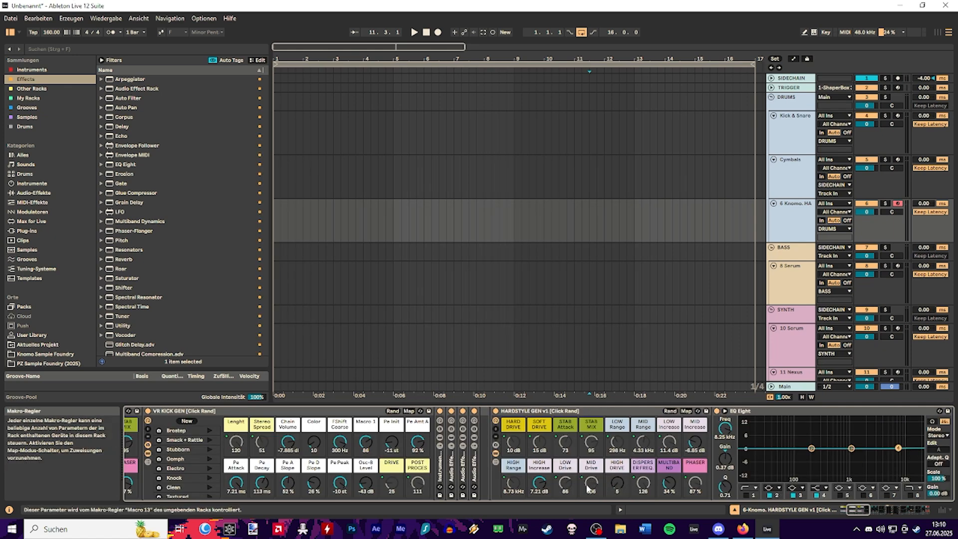
Revisit Saturn 2's Clean Tube high band, close its window and open the Disperser plug-in
{"action": "left_click", "coordinate": [872, 512]}
{"action": "left_click_drag", "start_coordinate": [873, 517], "coordinate": [896, 514]}
{"action": "left_click", "coordinate": [269, 411]}
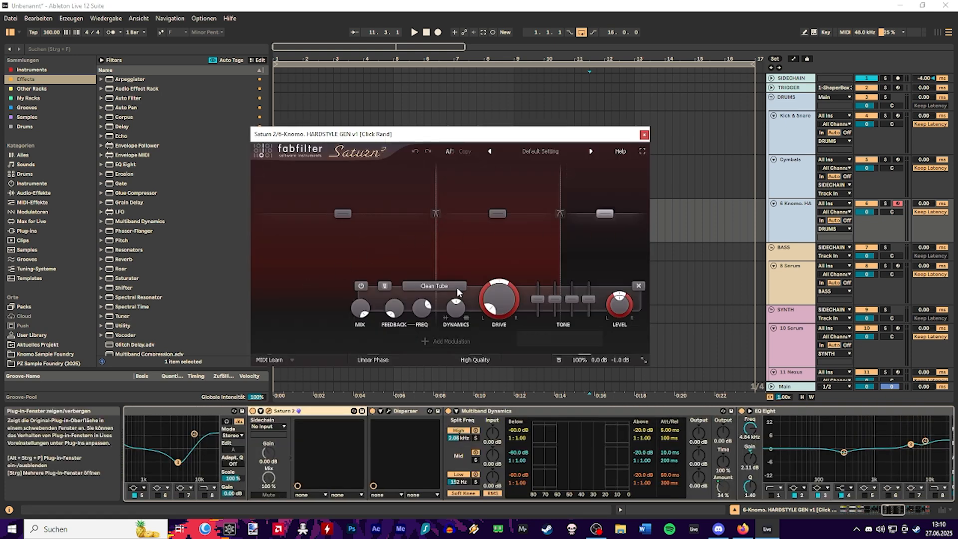
{"action": "key", "text": "ctrl+alt+p"}
{"action": "left_click", "coordinate": [389, 411]}
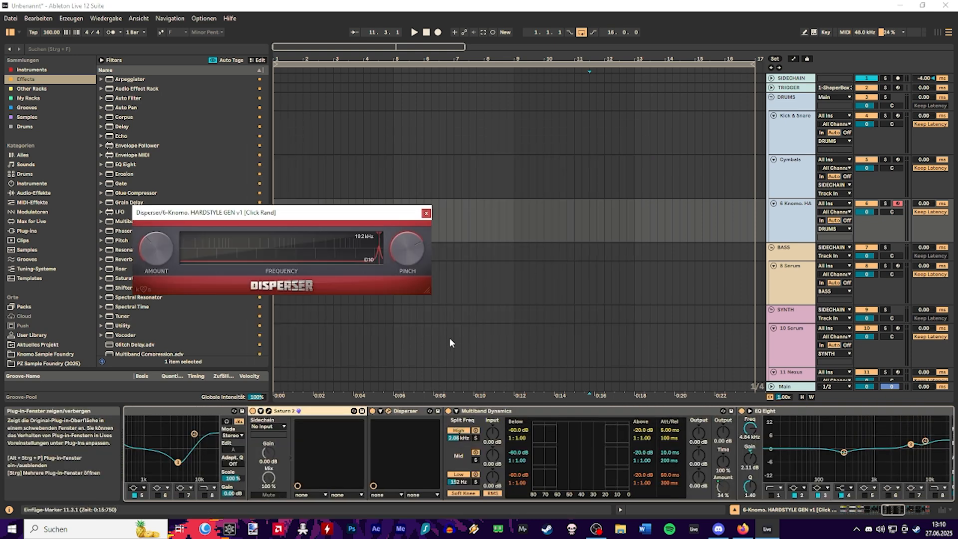
Finish with the Disperser window and set the MULTIBAND macro of the HARDSTYLE GEN v1 rack to 62 %
{"action": "left_click_drag", "start_coordinate": [380, 212], "coordinate": [451, 189]}
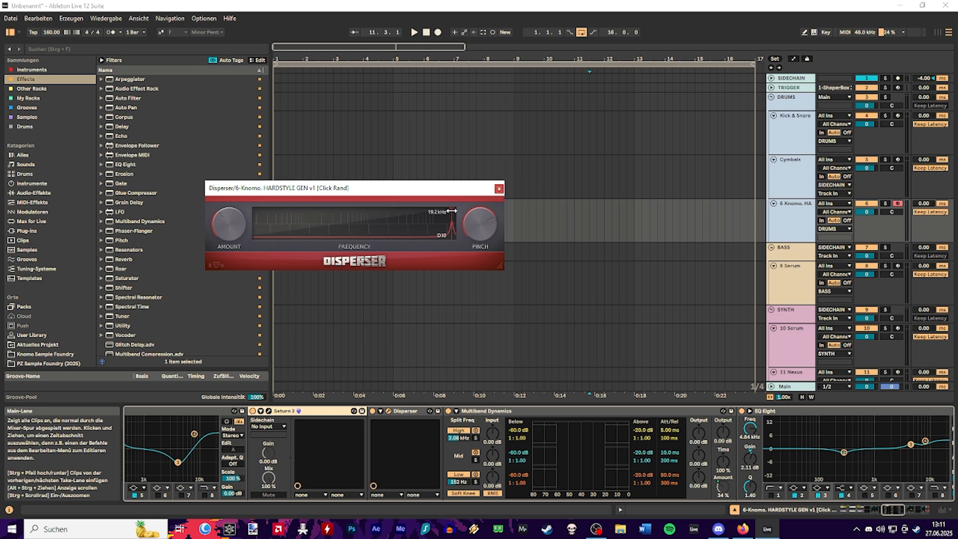
{"action": "left_click", "coordinate": [563, 412]}
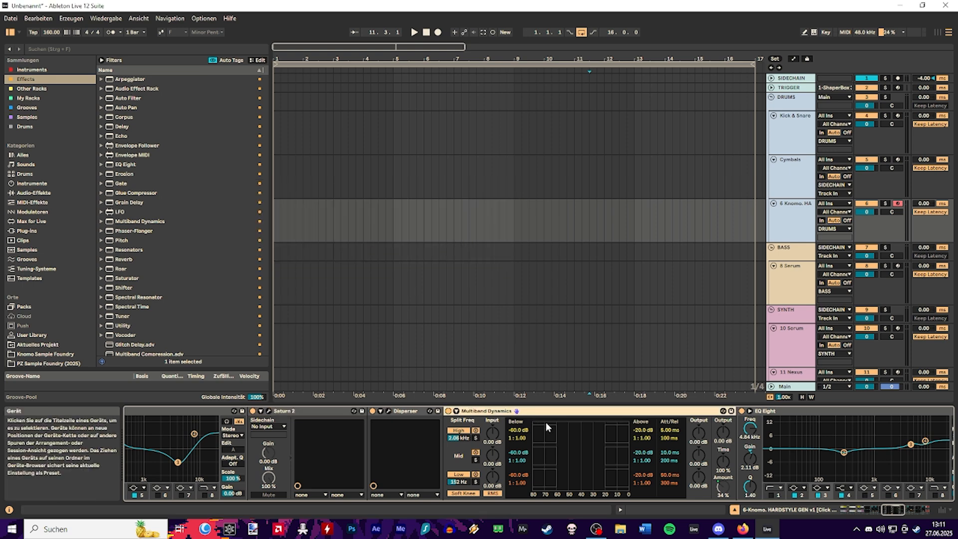
{"action": "left_click", "coordinate": [862, 511]}
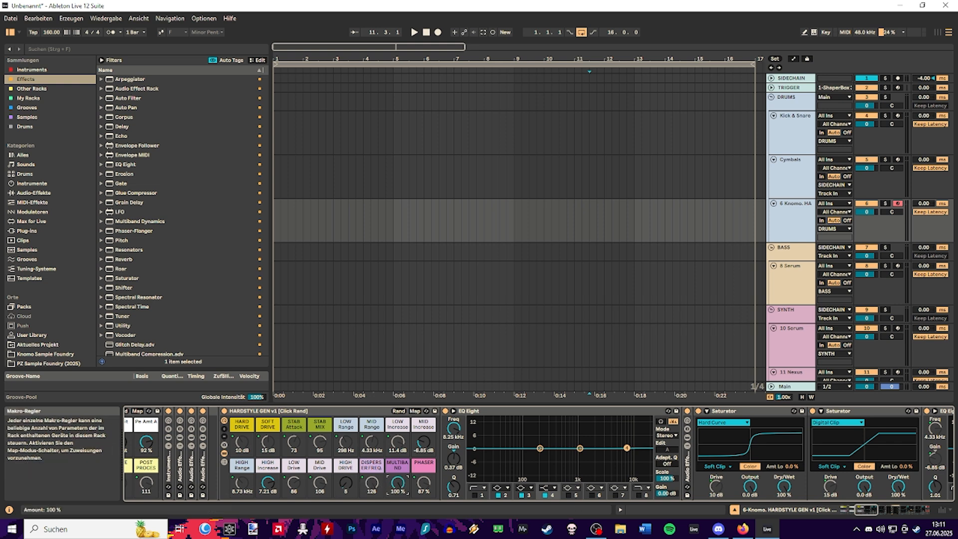
{"action": "left_click_drag", "start_coordinate": [400, 490], "coordinate": [400, 509]}
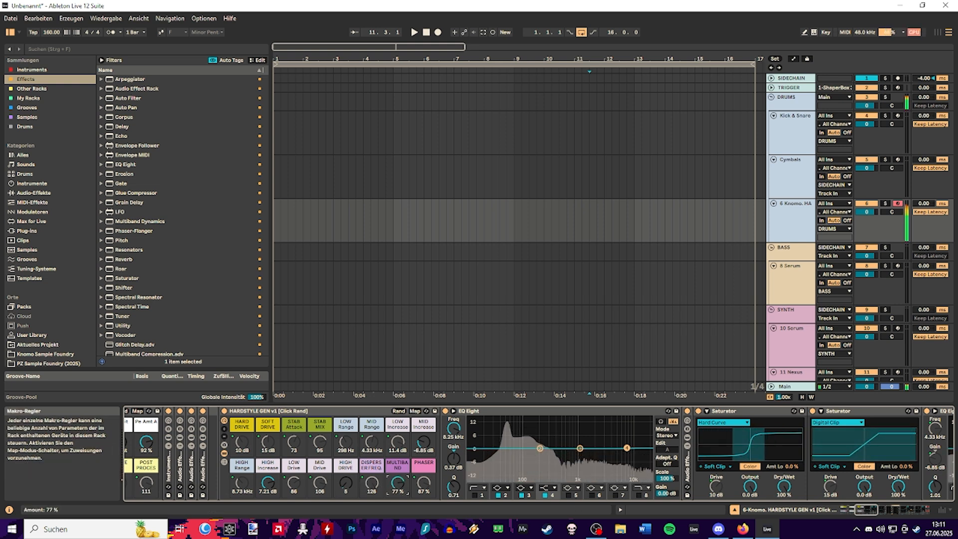
Examine the EQ Eight, Digital Clip Saturator and Phaser-Flanger that follow Multiband Dynamics in the distortion chain
{"action": "left_click", "coordinate": [882, 511]}
{"action": "scroll", "coordinate": [721, 450], "scroll_direction": "down", "scroll_amount": 10}
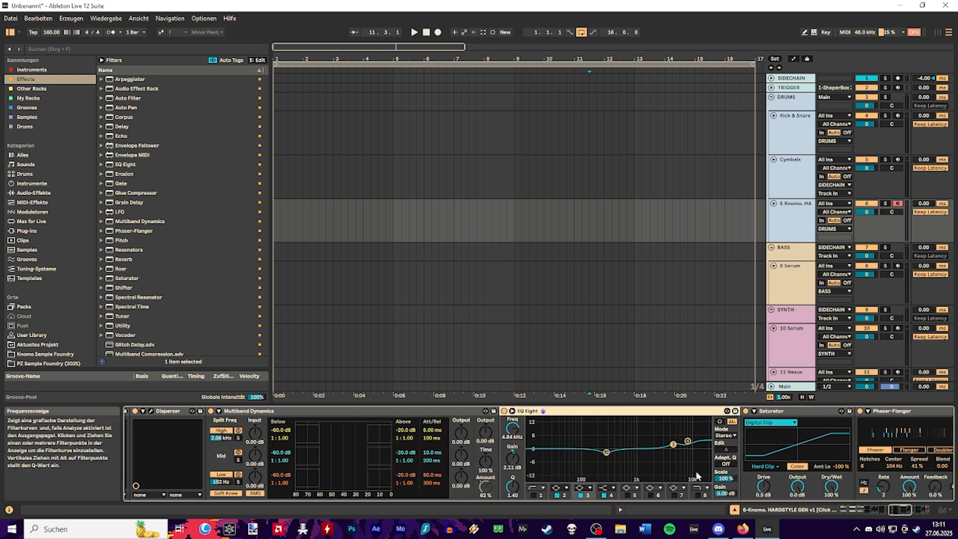
{"action": "left_click", "coordinate": [688, 442]}
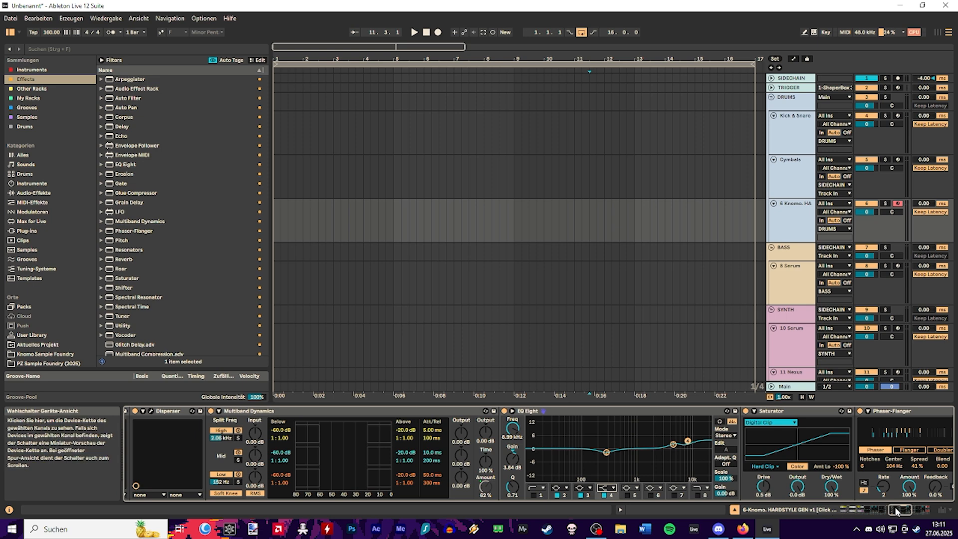
{"action": "left_click_drag", "start_coordinate": [897, 510], "coordinate": [906, 511]}
{"action": "left_click", "coordinate": [644, 445]}
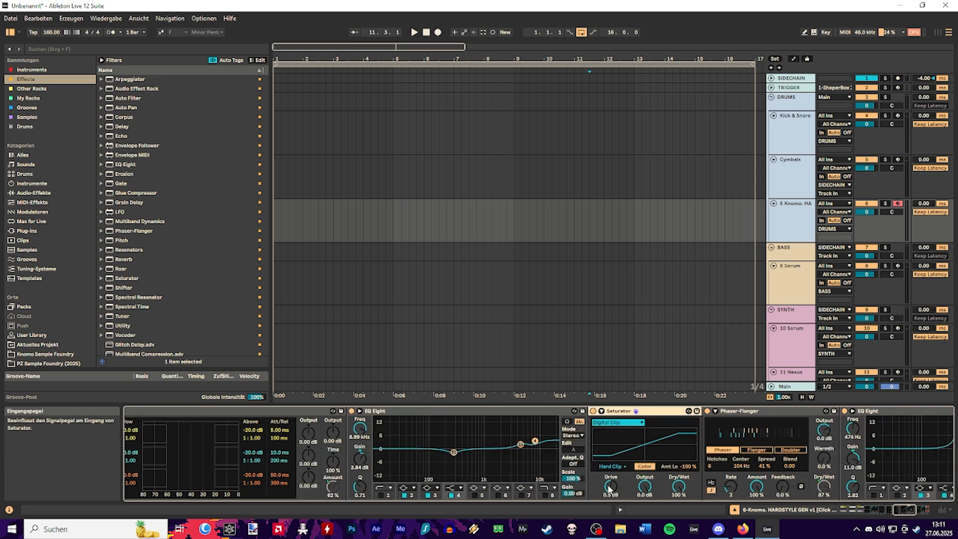
{"action": "scroll", "coordinate": [613, 479], "scroll_direction": "down", "scroll_amount": 4}
{"action": "left_click", "coordinate": [530, 413]}
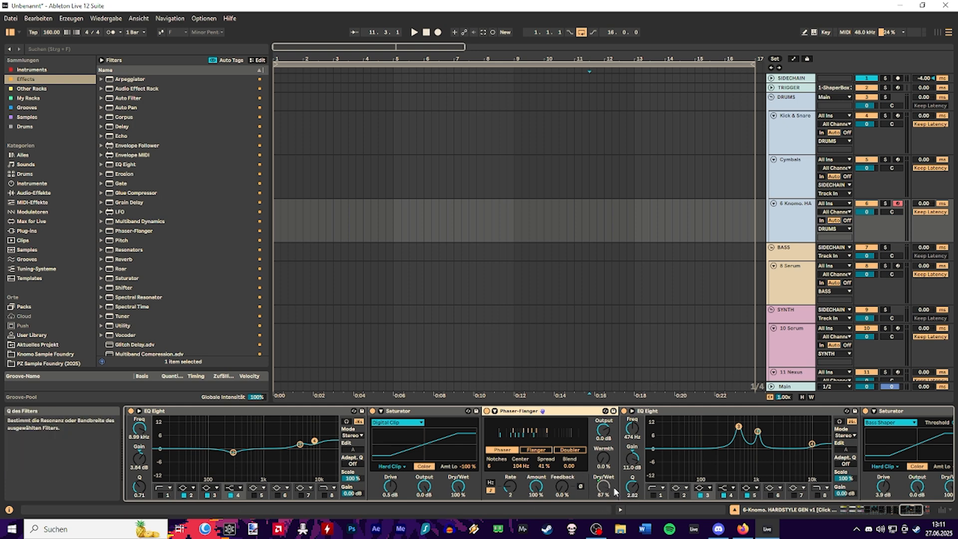
Compare the kick without and with phasing by setting the main rack's PHASER macro to 0 % and raising it to 80 %
{"action": "left_click_drag", "start_coordinate": [888, 511], "coordinate": [840, 515]}
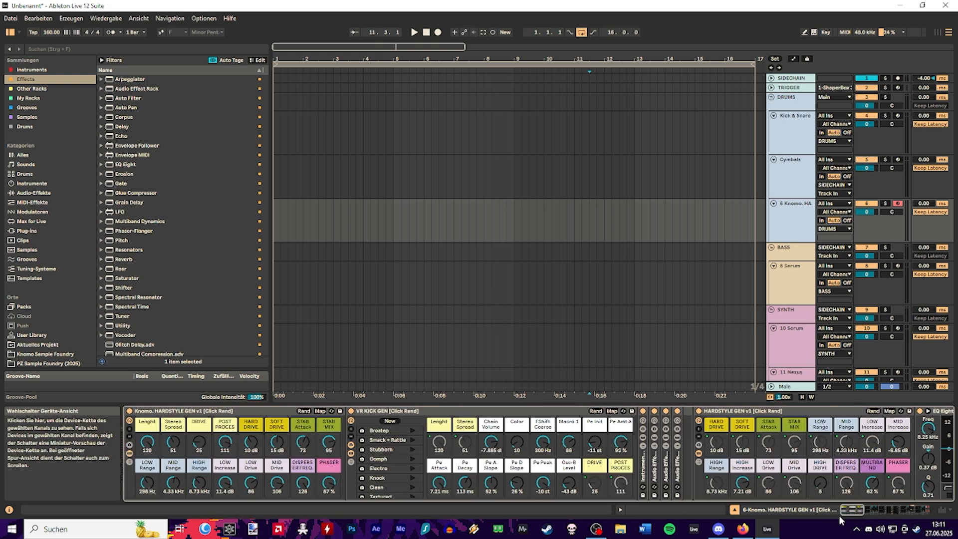
{"action": "double_click", "coordinate": [330, 483]}
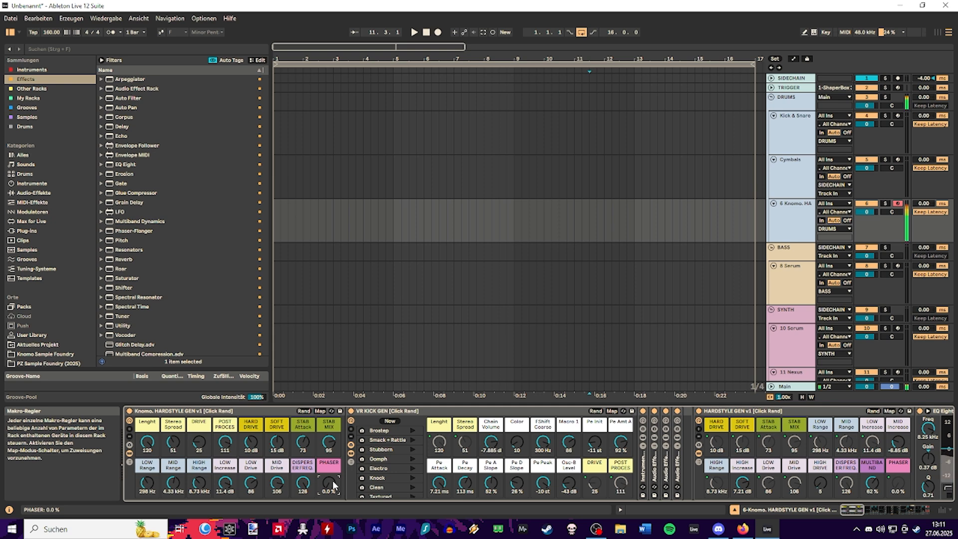
{"action": "left_click_drag", "start_coordinate": [332, 485], "coordinate": [331, 462]}
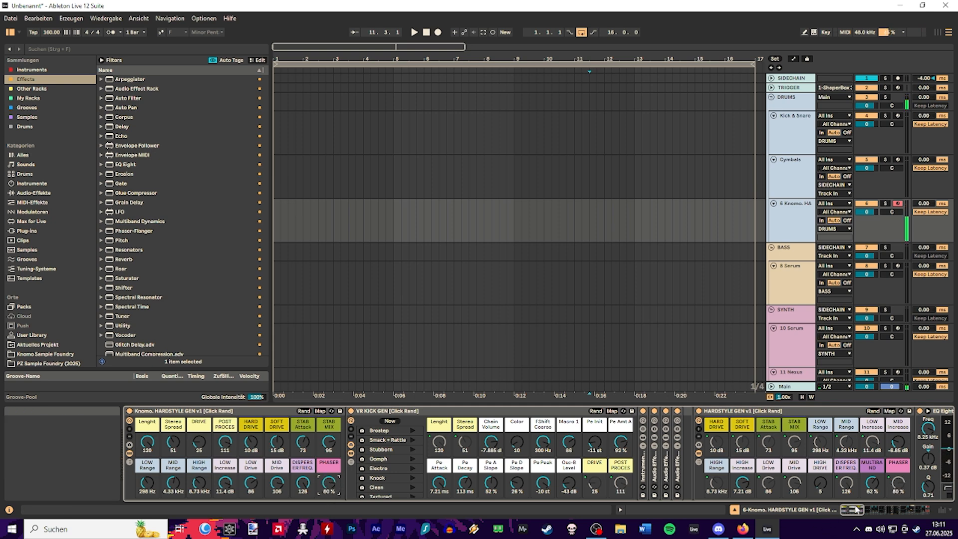
{"action": "left_click", "coordinate": [857, 512]}
{"action": "left_click", "coordinate": [856, 515]}
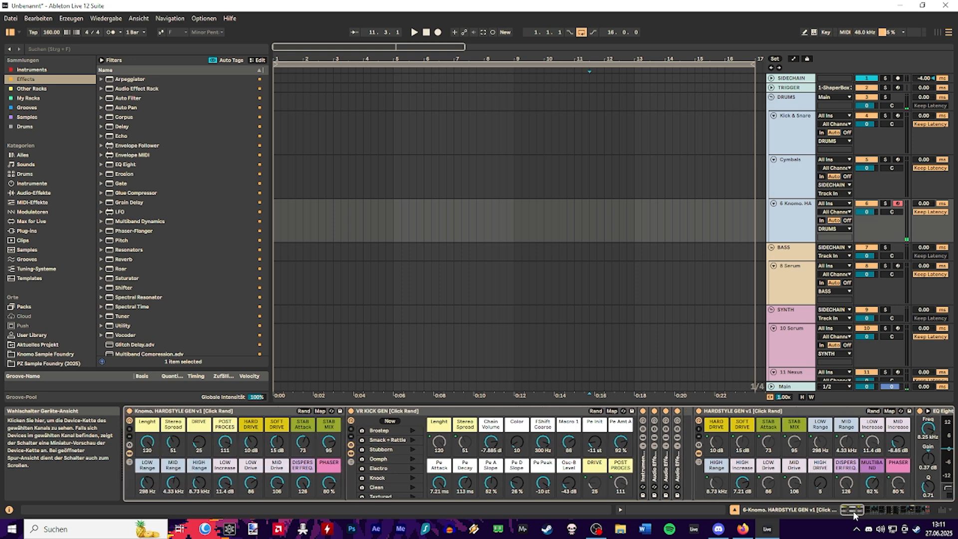
Examine the EQ Eight after the Phaser-Flanger and the final Saturator set to Bass Shaper
{"action": "left_click_drag", "start_coordinate": [855, 515], "coordinate": [914, 513]}
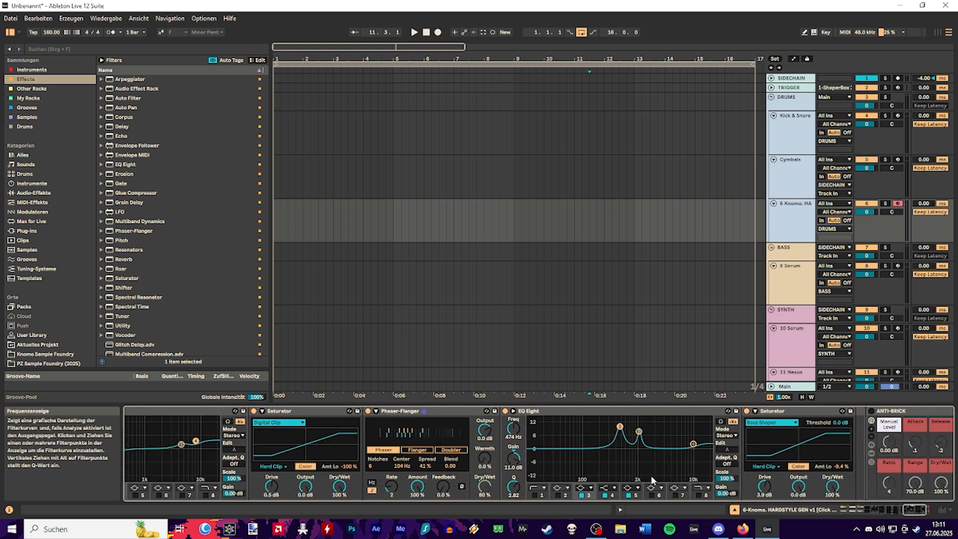
{"action": "scroll", "coordinate": [574, 451], "scroll_direction": "down", "scroll_amount": 3}
{"action": "left_click", "coordinate": [651, 420]}
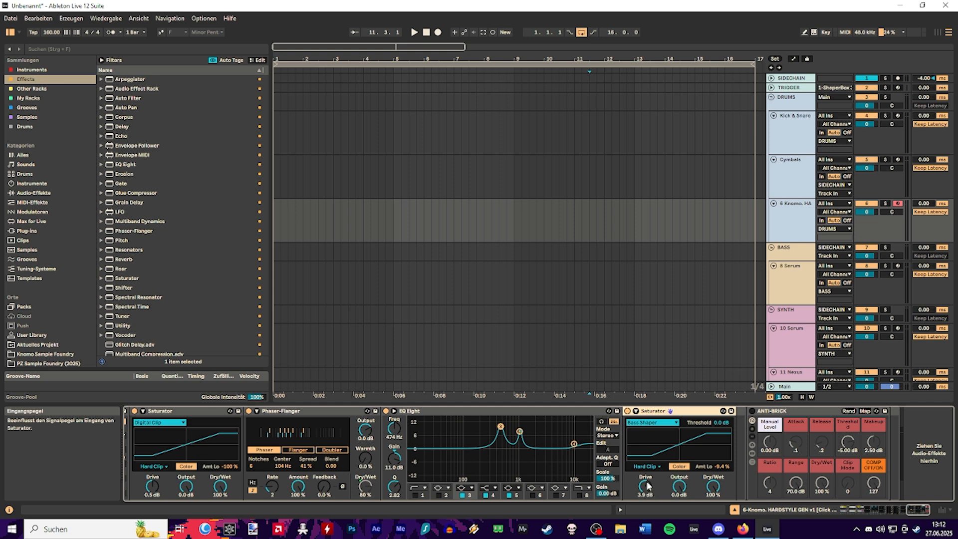
Hide the devices of the HARDSTYLE GEN v1 rack and turn on the ANTI-BRICK rack behind it
{"action": "left_click_drag", "start_coordinate": [903, 510], "coordinate": [858, 517]}
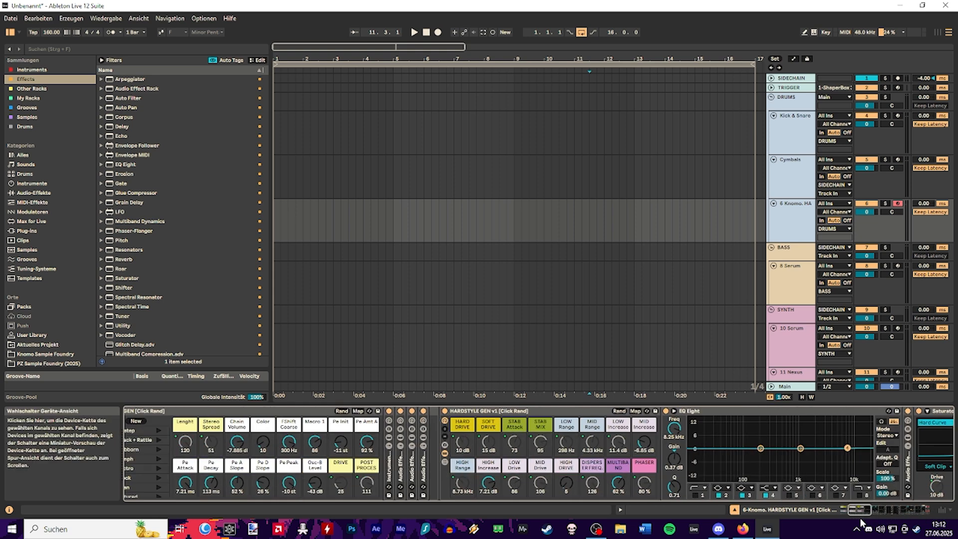
{"action": "left_click", "coordinate": [462, 424]}
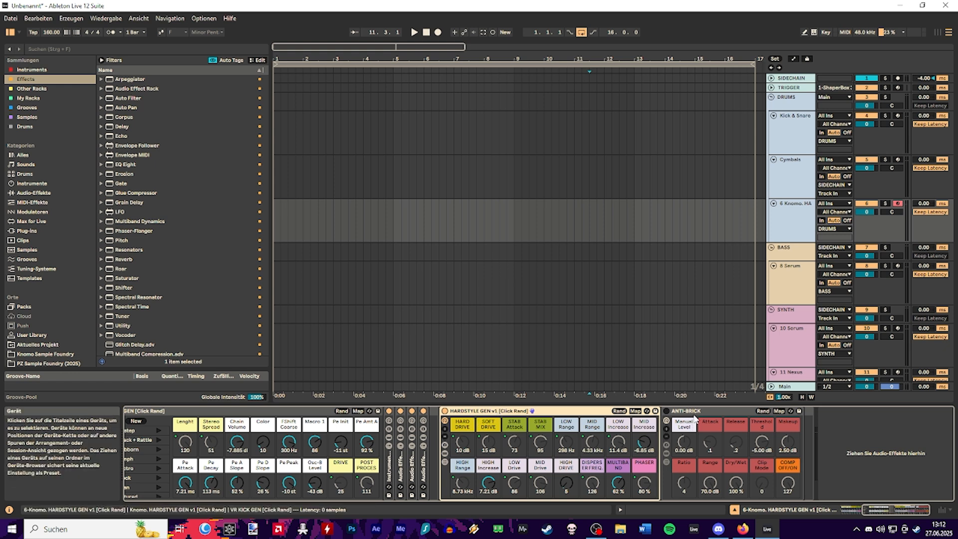
{"action": "left_click", "coordinate": [675, 417]}
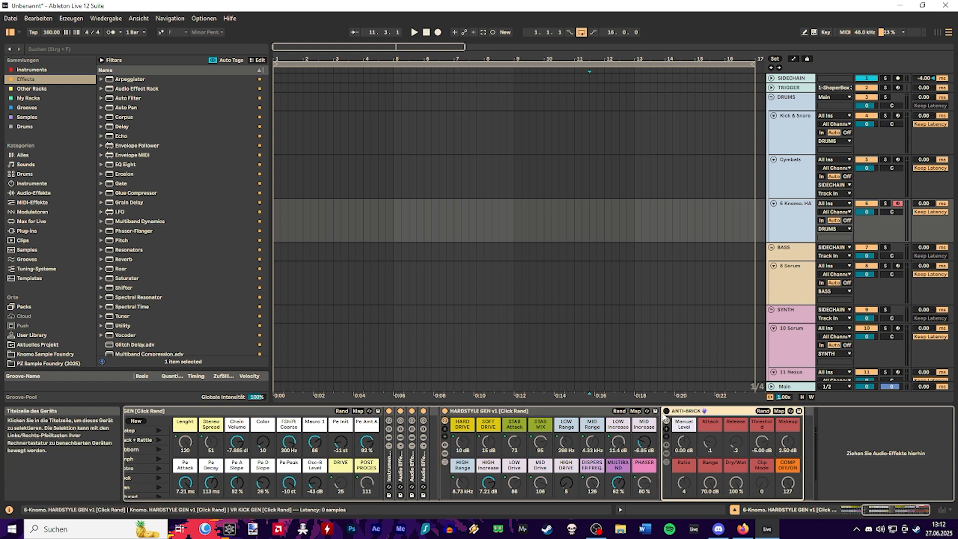
{"action": "left_click", "coordinate": [666, 411]}
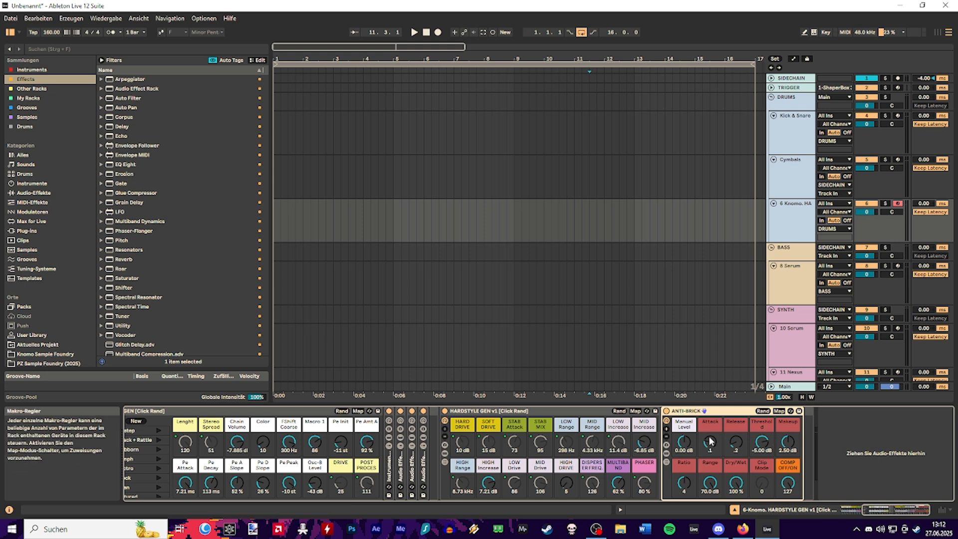
Review the ANTI-BRICK macros and show the rack's devices to examine its Glue Compressor and Utility
{"action": "left_click", "coordinate": [687, 429]}
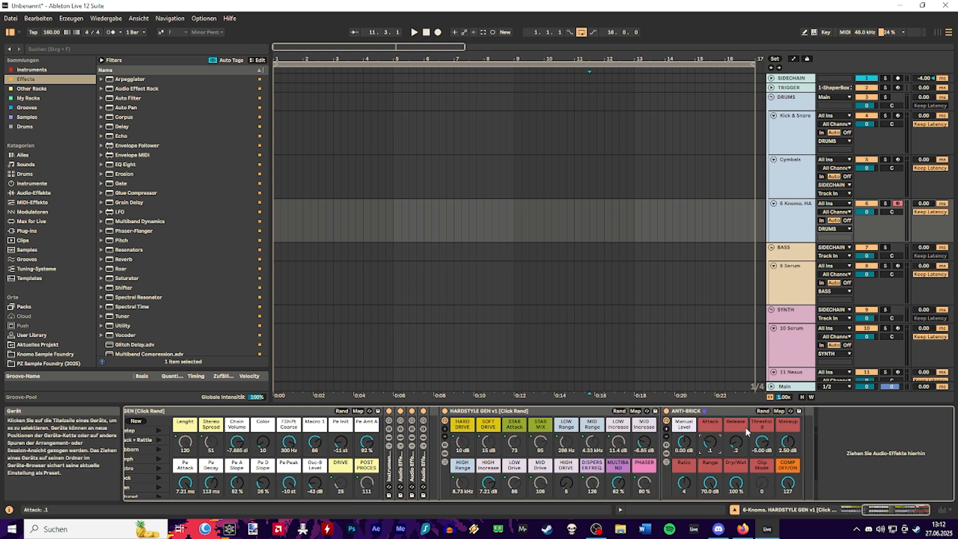
{"action": "left_click", "coordinate": [769, 426]}
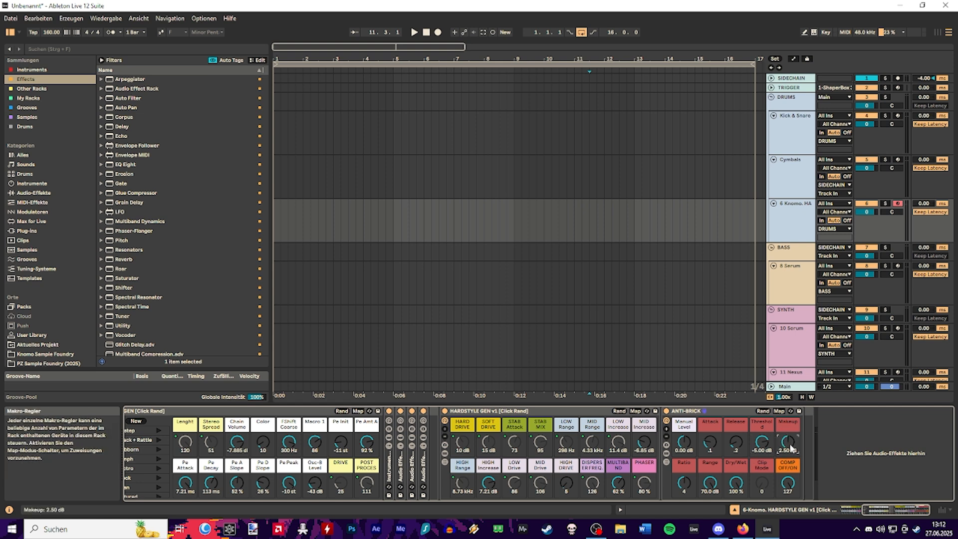
{"action": "left_click", "coordinate": [678, 469]}
{"action": "left_click", "coordinate": [665, 454]}
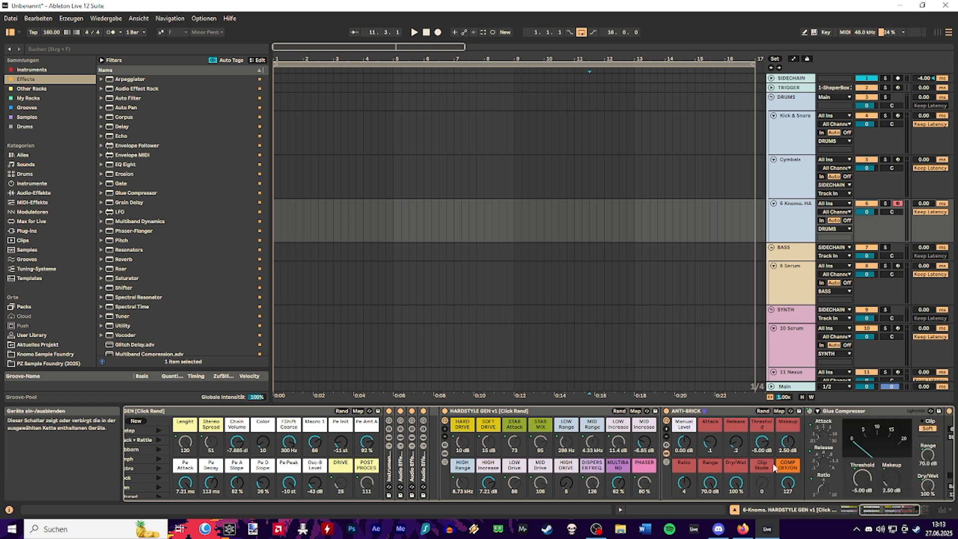
{"action": "left_click", "coordinate": [904, 512]}
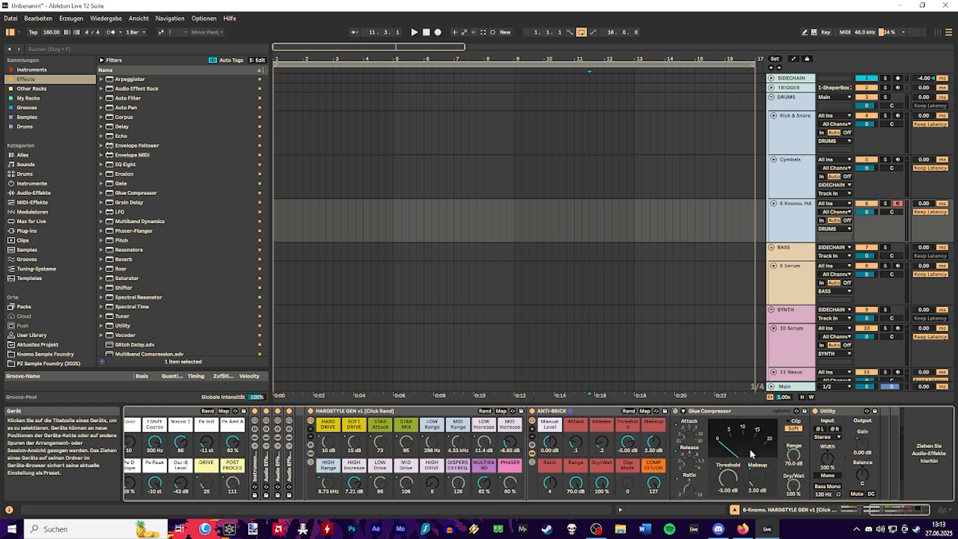
Hide the ANTI-BRICK devices, try its COMP OFF/ON macro at 0 and 16, and toggle the rack off and on
{"action": "left_click", "coordinate": [533, 454]}
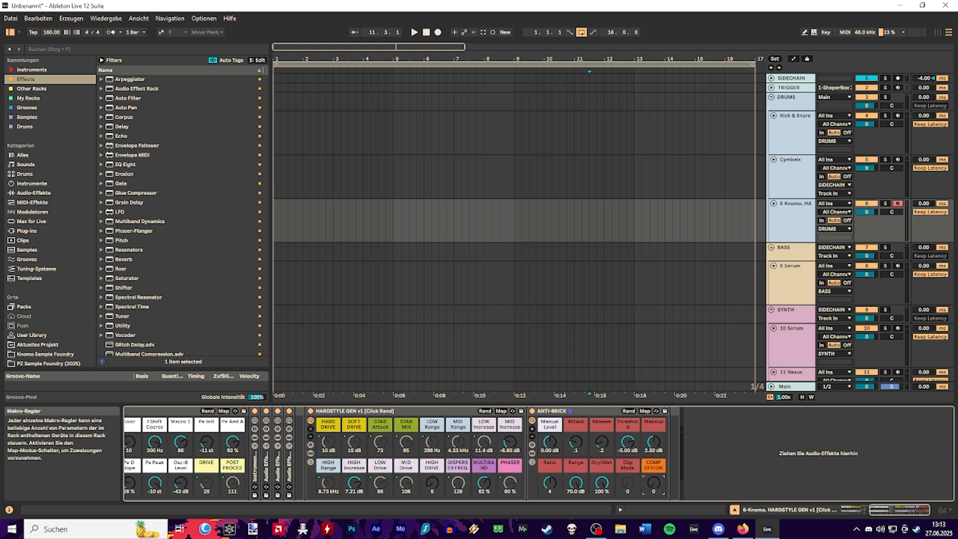
{"action": "left_click_drag", "start_coordinate": [654, 483], "coordinate": [654, 435]}
{"action": "left_click", "coordinate": [532, 412]}
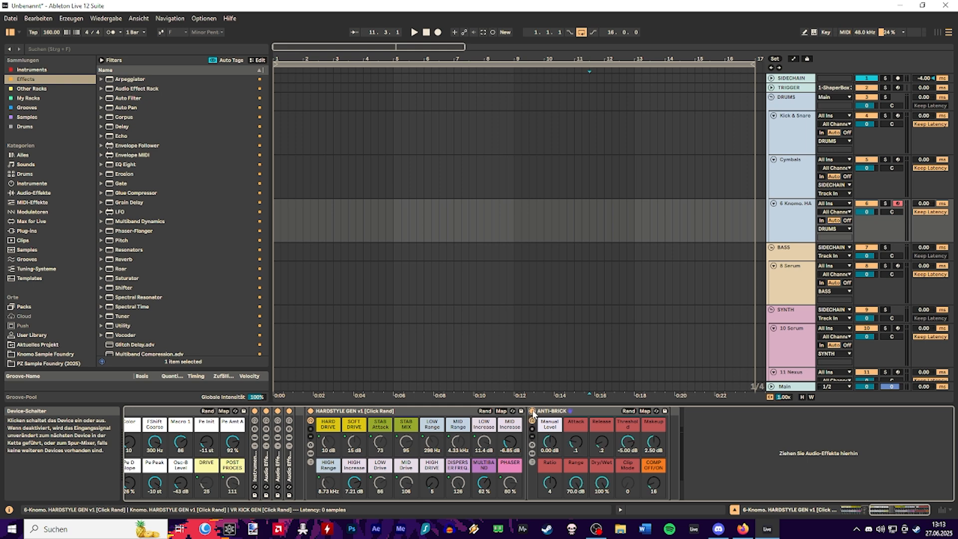
{"action": "left_click", "coordinate": [532, 411]}
Enter Key Map Mode and assign the R key to the Rand control of the main Knomo. HARDSTYLE GEN v1 rack
{"action": "left_click", "coordinate": [525, 412]}
{"action": "mouse_move", "coordinate": [863, 508]}
{"action": "left_mouse_down"}
{"action": "mouse_move", "coordinate": [853, 507]}
{"action": "mouse_move", "coordinate": [903, 507]}
{"action": "mouse_move", "coordinate": [857, 509]}
{"action": "left_mouse_up"}
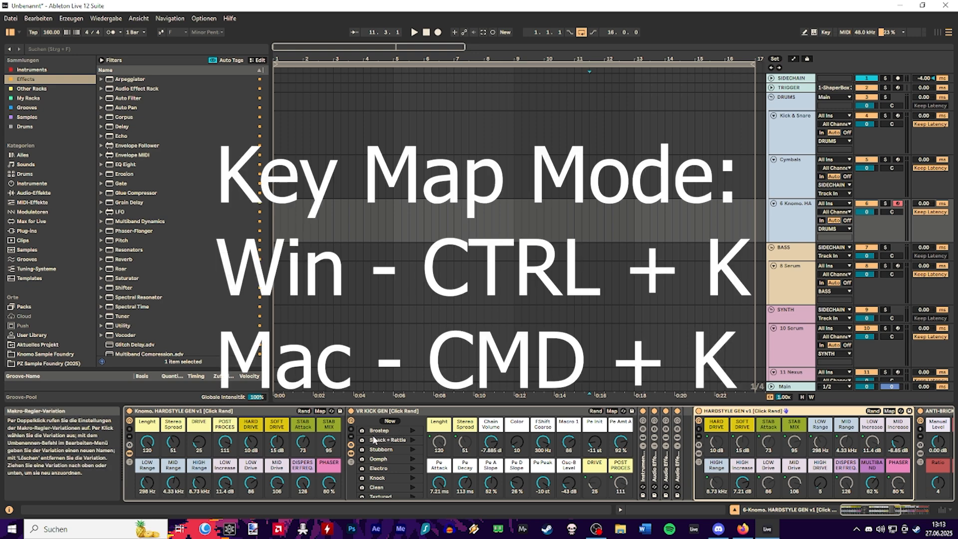
{"action": "key", "text": "ctrl+k"}
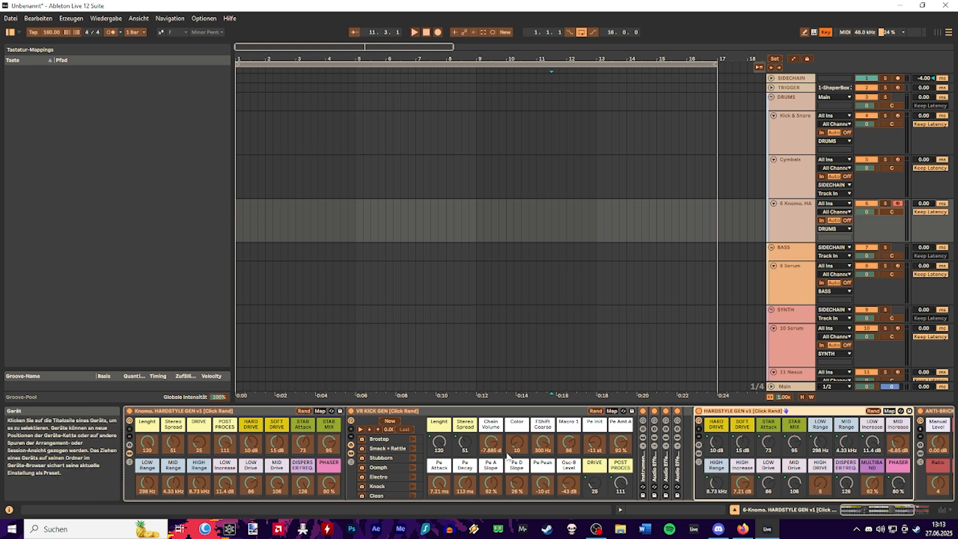
{"action": "left_click", "coordinate": [303, 413]}
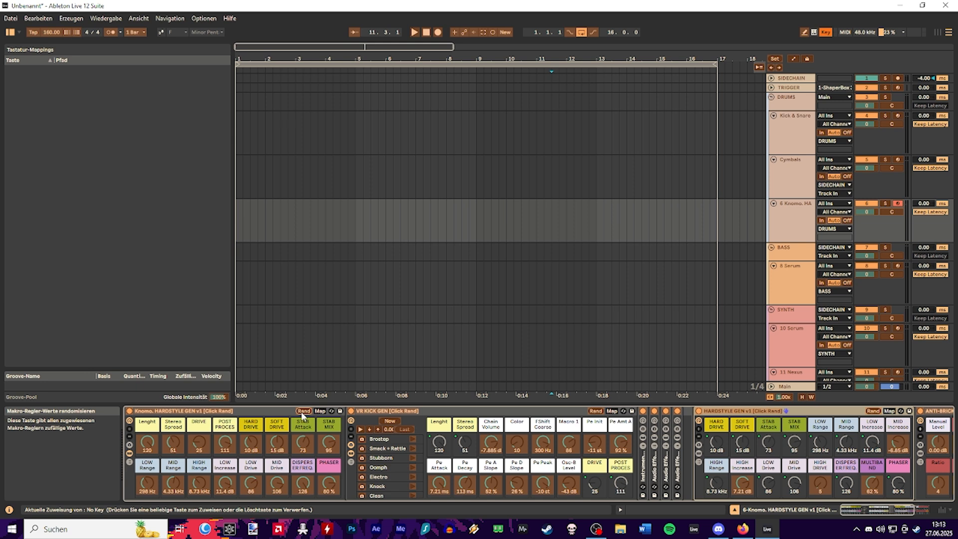
{"action": "key", "text": "r"}
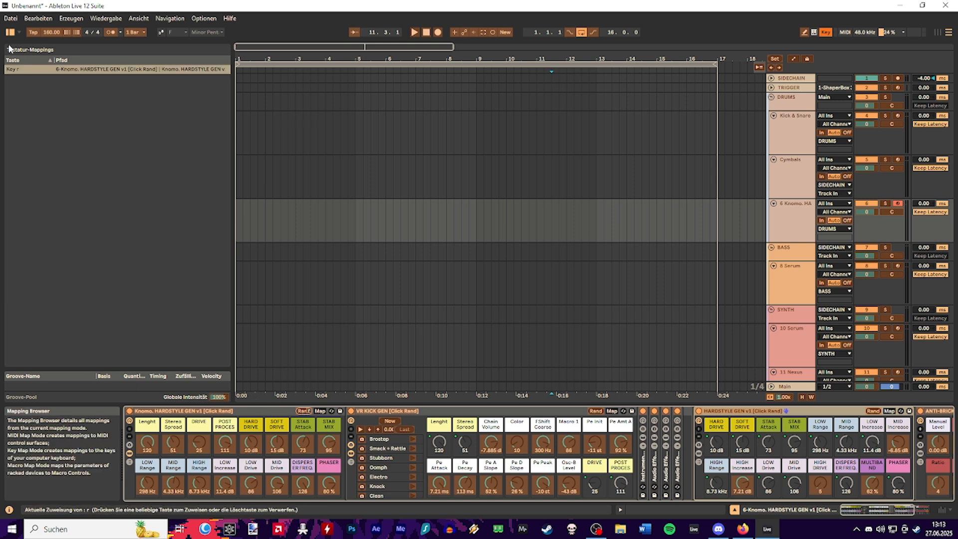
Assign R to the Rand controls of the VR KICK GEN and nested HARDSTYLE GEN v1 racks and leave Key Map Mode
{"action": "left_click", "coordinate": [595, 411]}
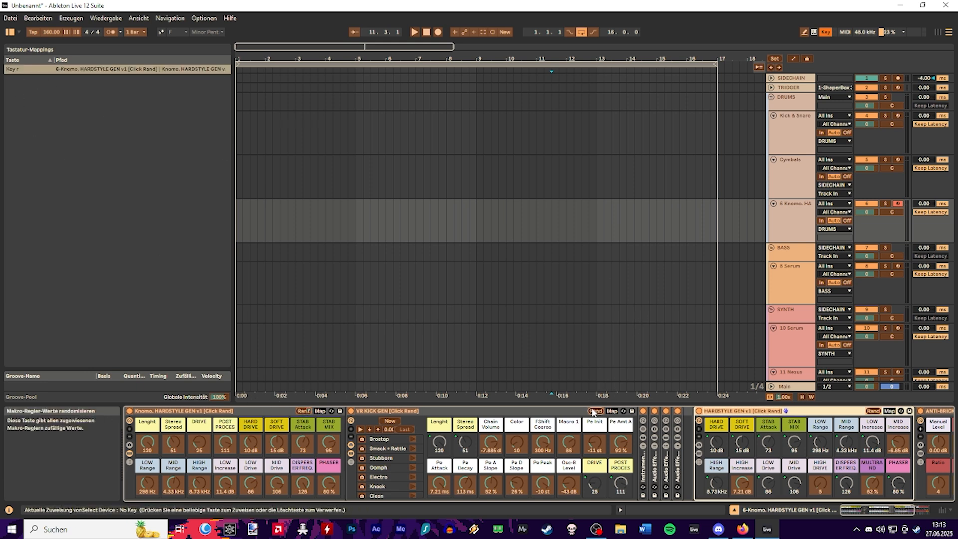
{"action": "key", "text": "r"}
{"action": "left_click", "coordinate": [874, 411]}
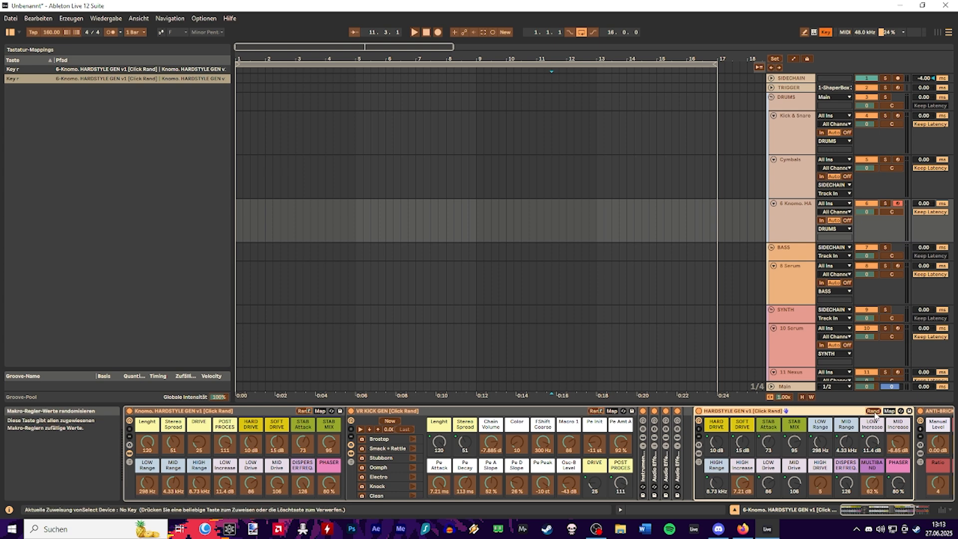
{"action": "key", "text": "r"}
{"action": "key", "text": "ctrl+k"}
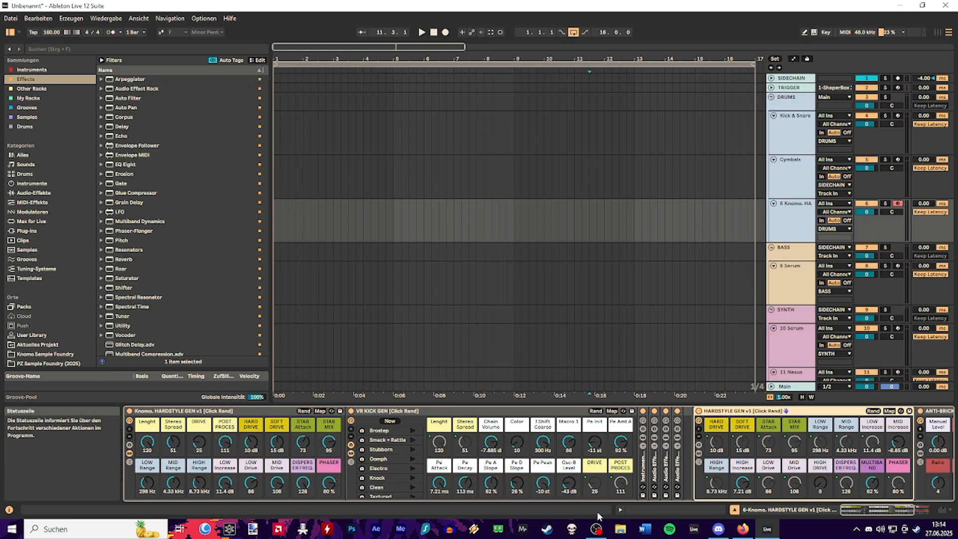
Randomize all three mapped racks together six times with the R mapping, auditioning the generated kicks
{"action": "key", "text": "r"}
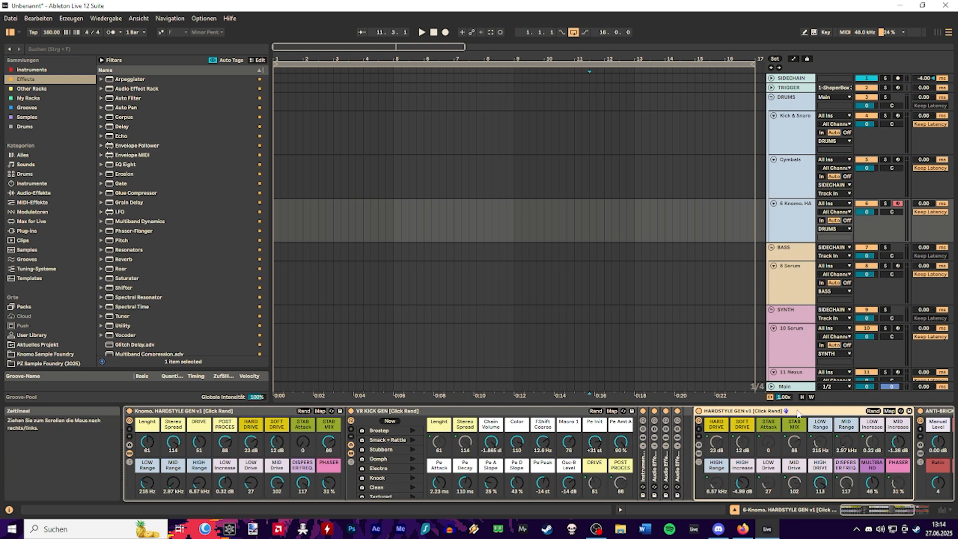
{"action": "key", "text": "r"}
{"action": "key", "text": "r"}
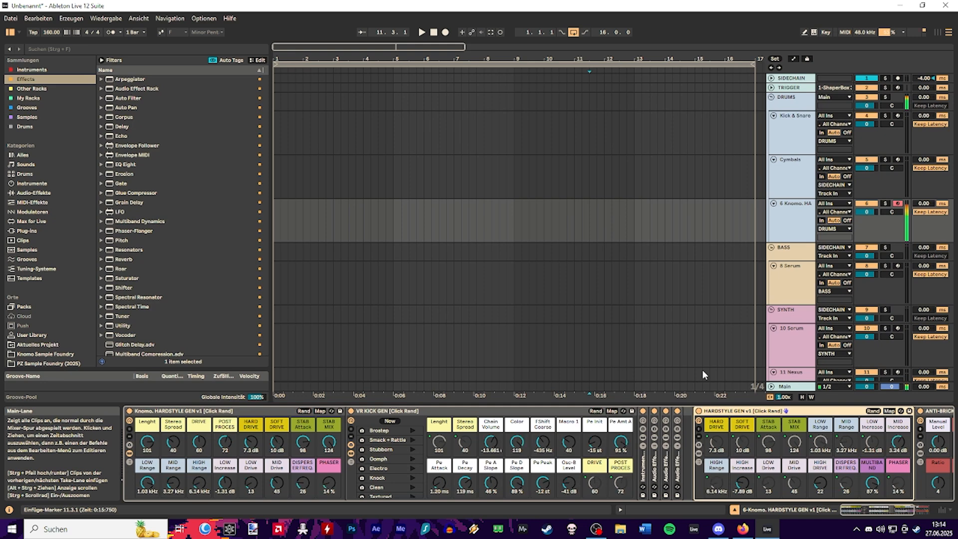
{"action": "key", "text": "r"}
{"action": "key", "text": "r"}
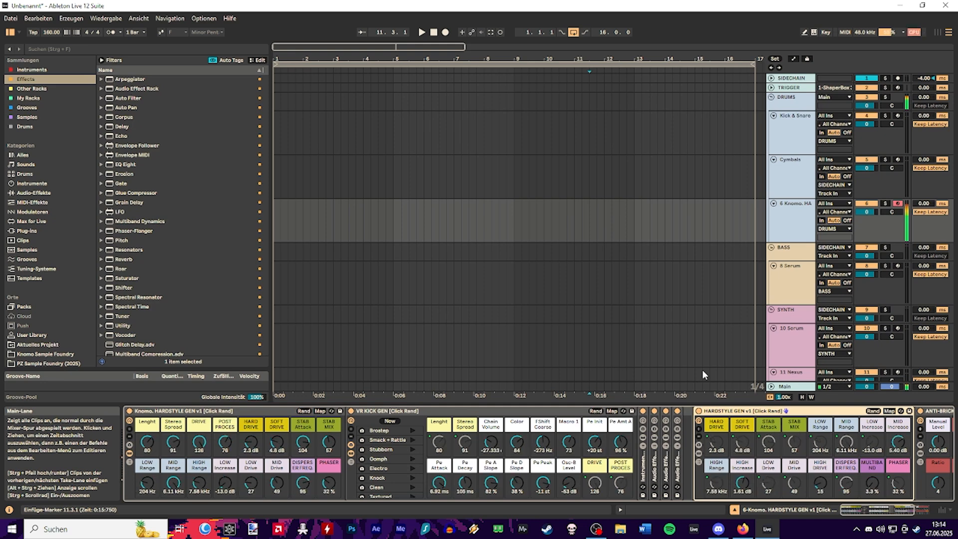
{"action": "key", "text": "r"}
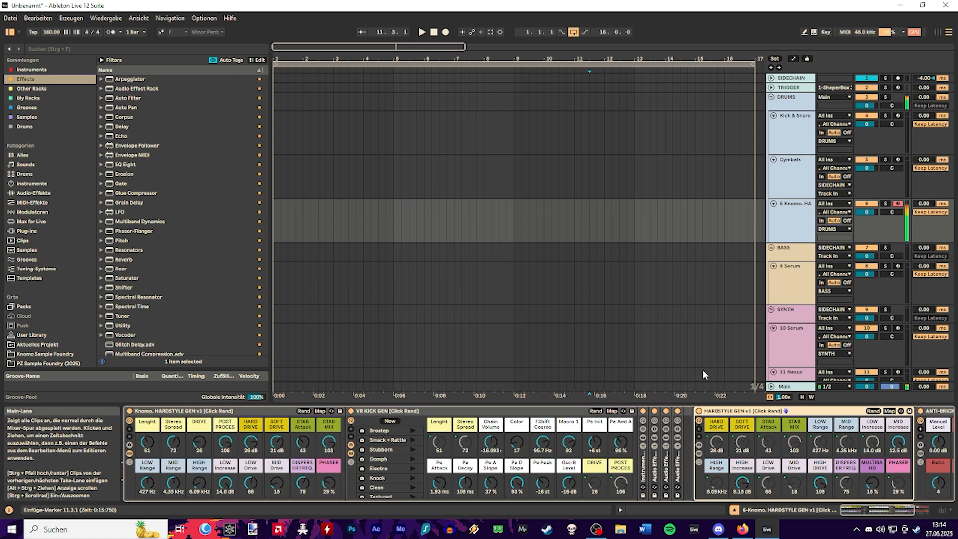
Generate eleven more random kicks by triggering the R mapping on the three racks, auditioning the variations
{"action": "key", "text": "r"}
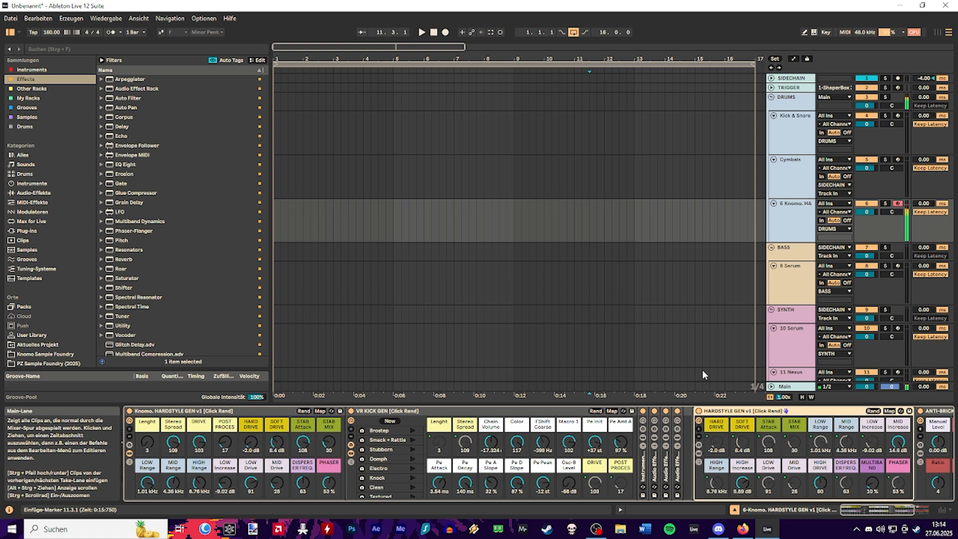
{"action": "key", "text": "r"}
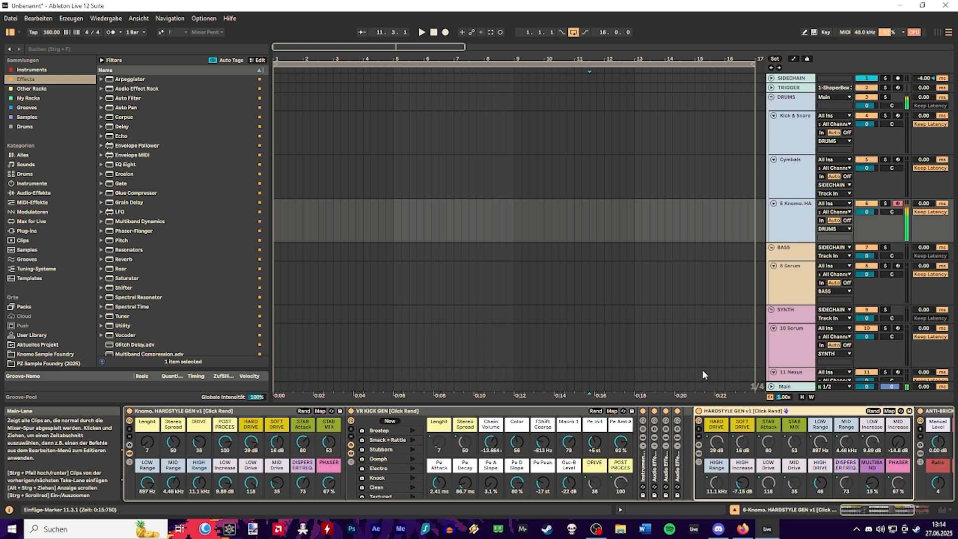
{"action": "key", "text": "r"}
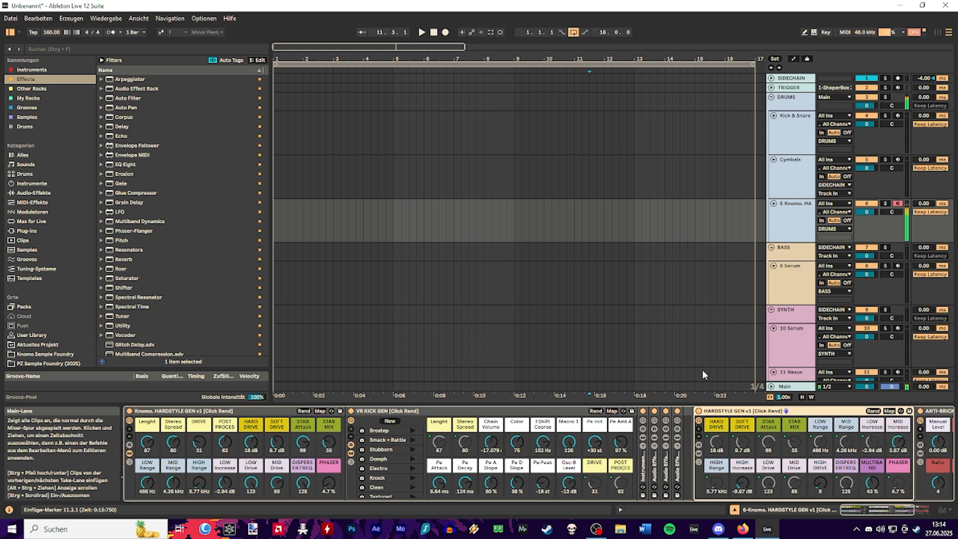
{"action": "key", "text": "r"}
{"action": "key", "text": "r"}
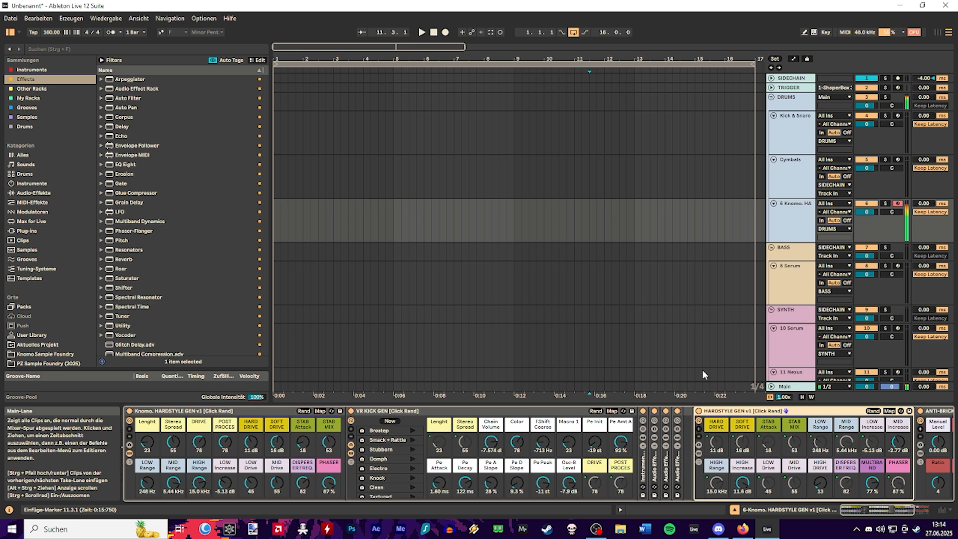
{"action": "key", "text": "r"}
{"action": "key", "text": "r"}
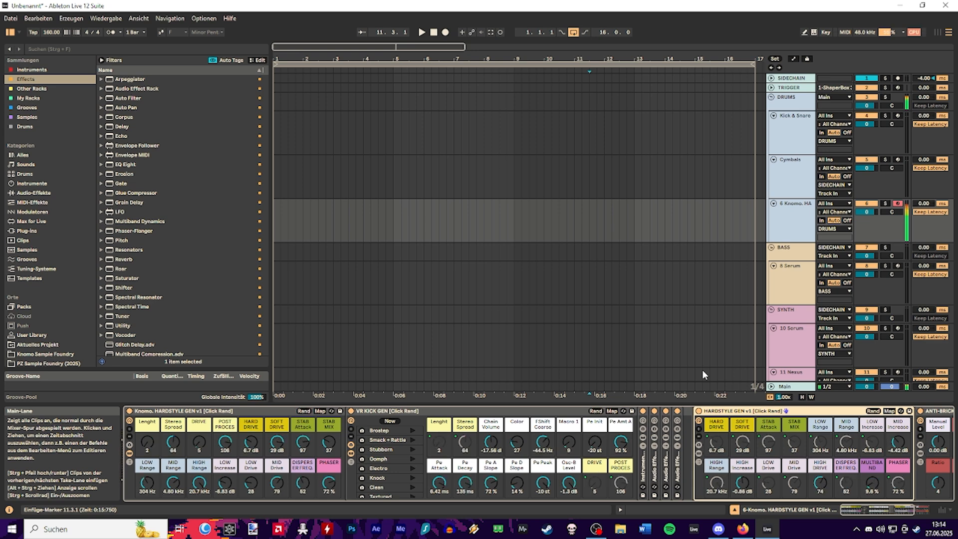
{"action": "key", "text": "r"}
{"action": "key", "text": "r"}
{"action": "key", "text": "r"}
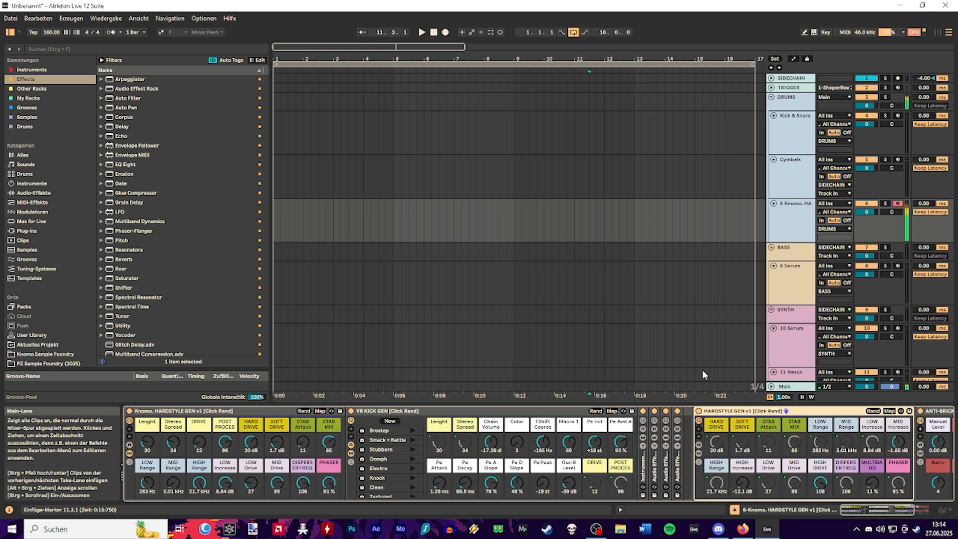
{"action": "key", "text": "r"}
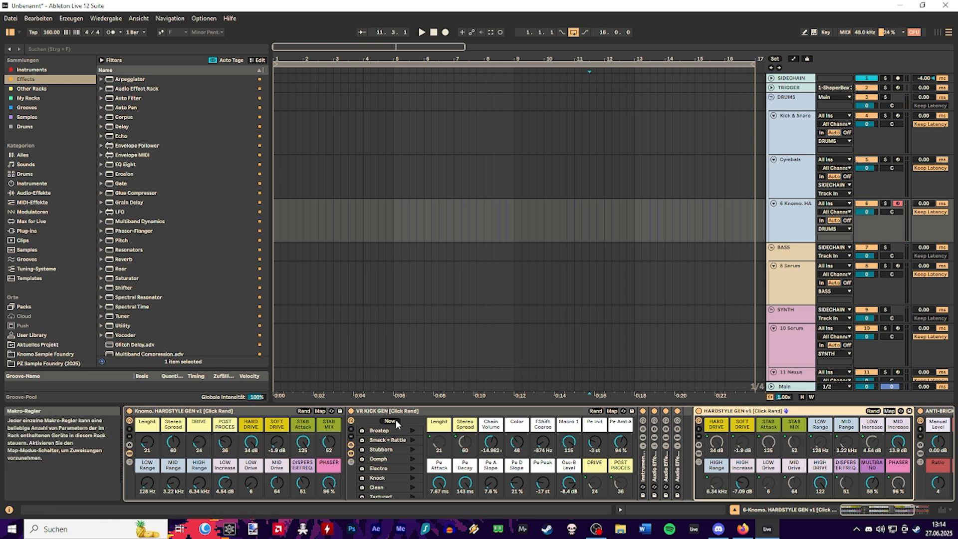
Review the device chain from the main Knomo. HARDSTYLE GEN v1 rack to ANTI-BRICK, and glance through the Effects list in the browser
{"action": "left_click", "coordinate": [405, 411]}
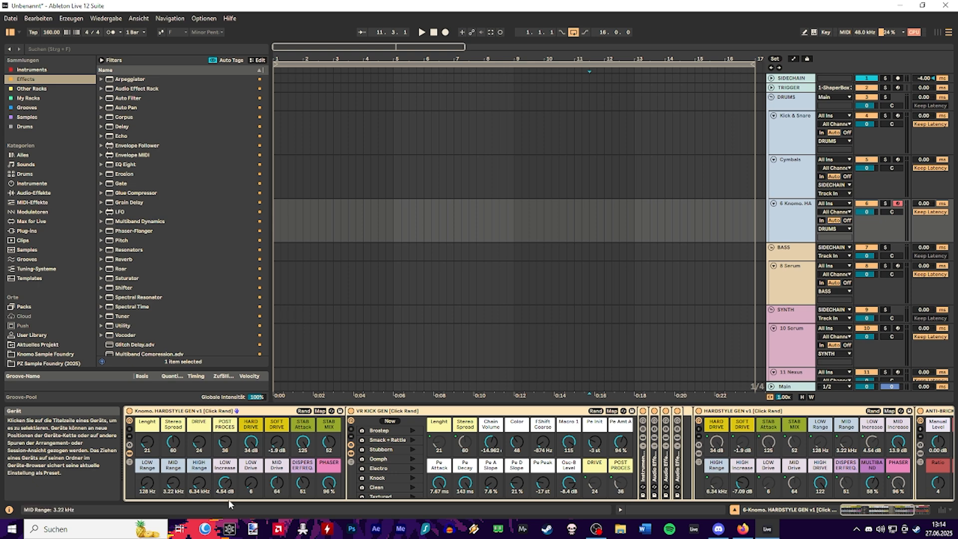
{"action": "left_click", "coordinate": [857, 512]}
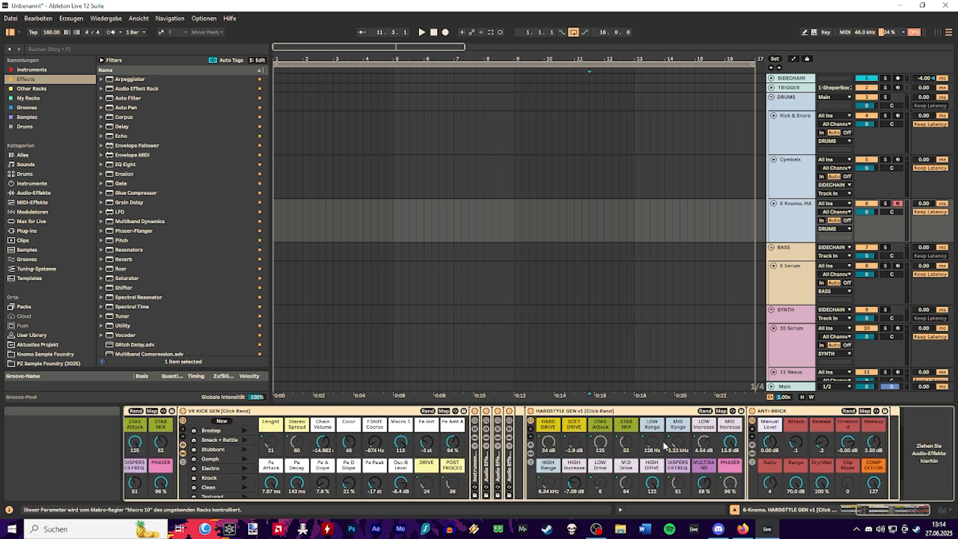
{"action": "left_click_drag", "start_coordinate": [893, 514], "coordinate": [845, 514]}
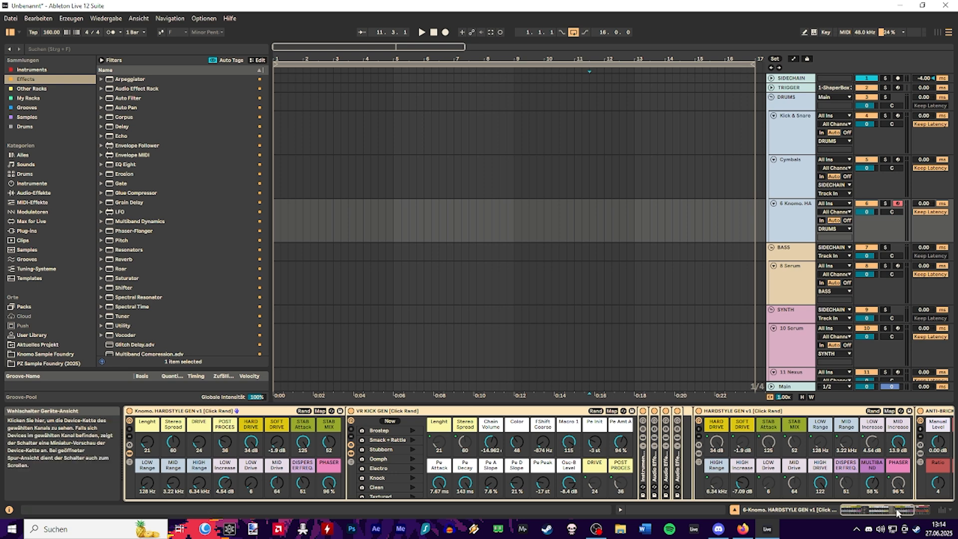
{"action": "left_click", "coordinate": [678, 469]}
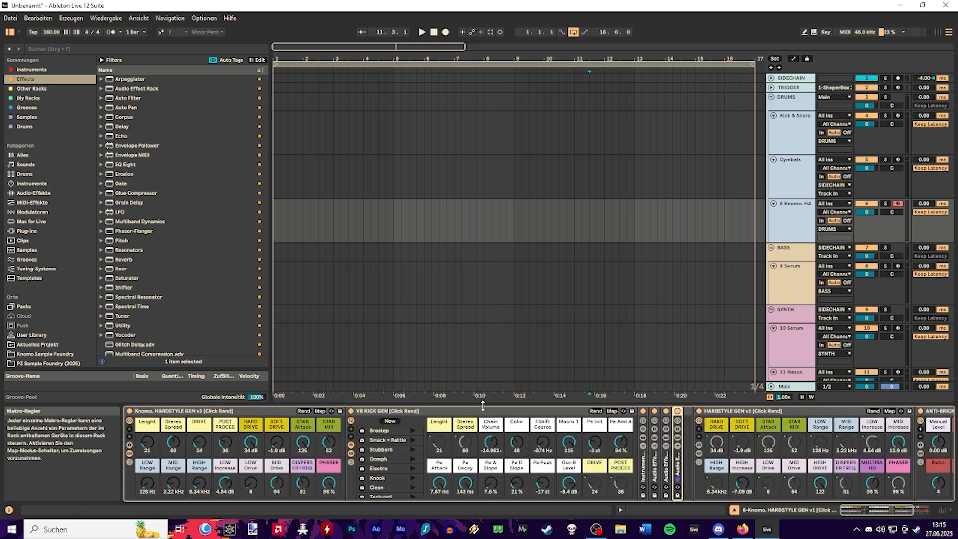
{"action": "scroll", "coordinate": [589, 448], "scroll_direction": "right", "scroll_amount": 4}
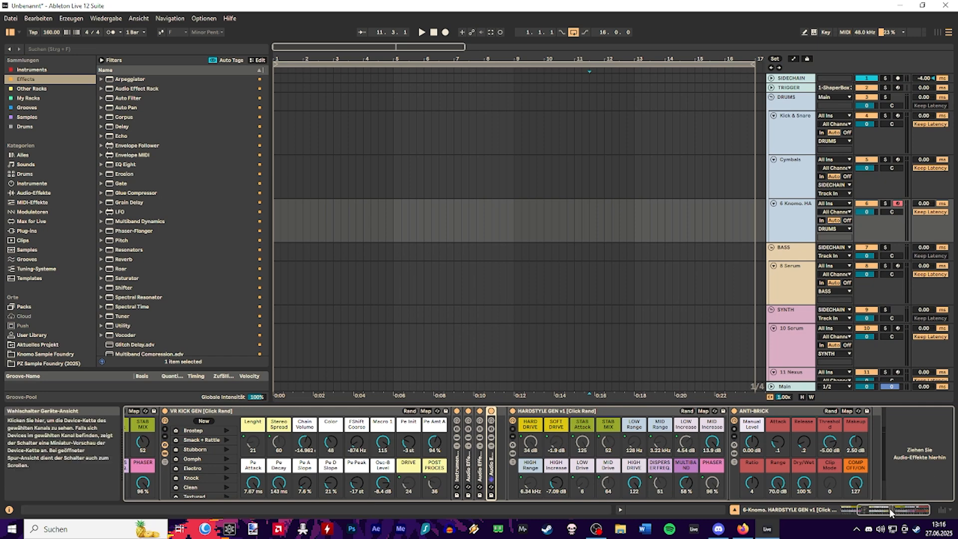
{"action": "left_click_drag", "start_coordinate": [892, 512], "coordinate": [874, 508]}
{"action": "scroll", "coordinate": [153, 161], "scroll_direction": "down", "scroll_amount": 6}
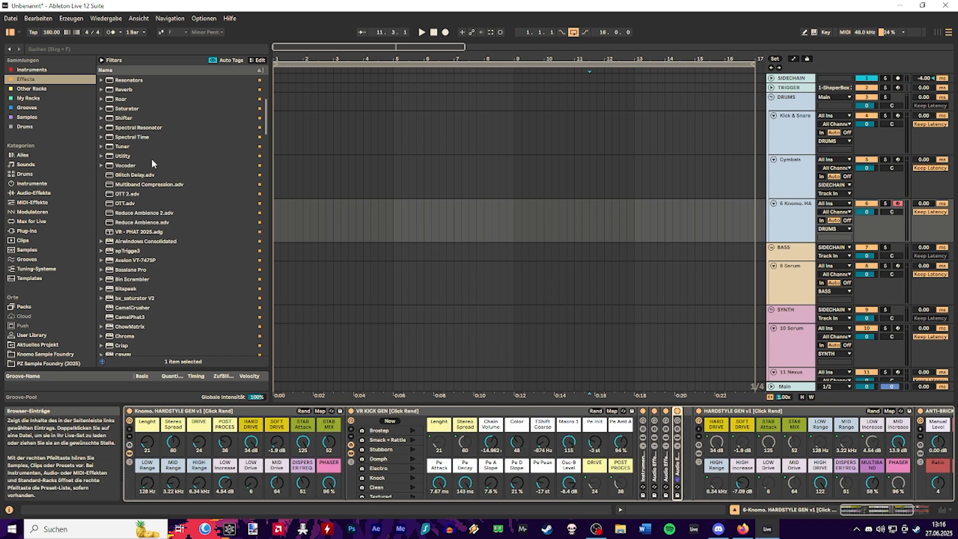
{"action": "scroll", "coordinate": [151, 160], "scroll_direction": "up", "scroll_amount": 6}
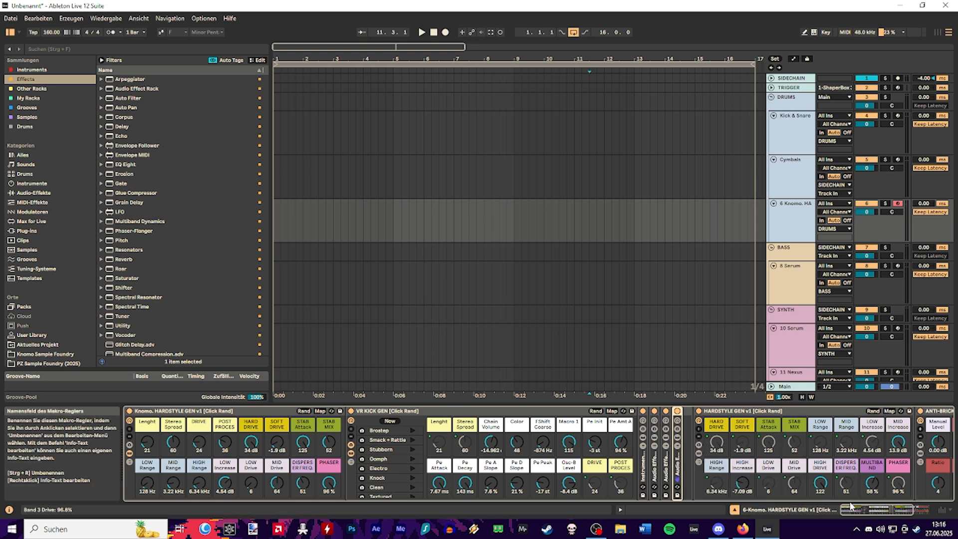
{"action": "left_click_drag", "start_coordinate": [869, 510], "coordinate": [850, 507]}
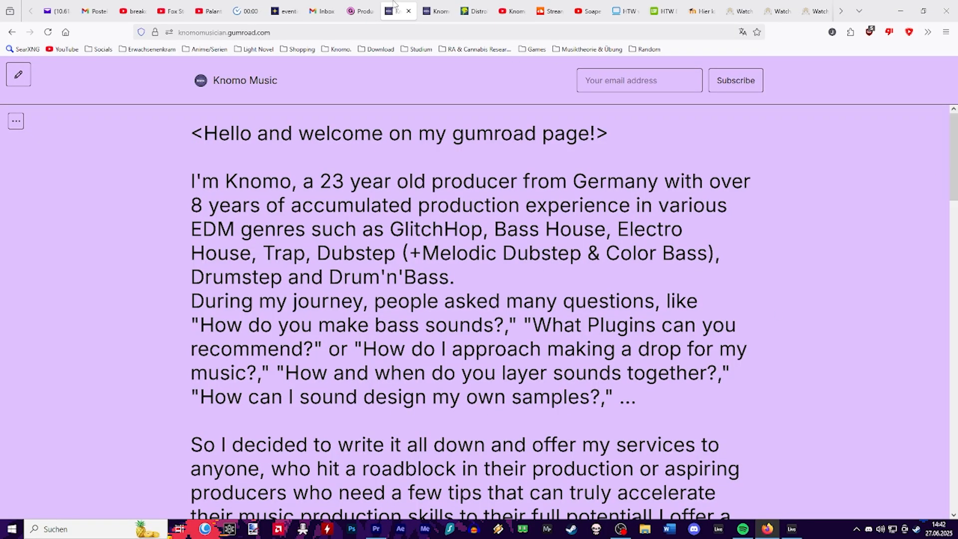
In Firefox, look through the Knomo Music Gumroad page down to its product list, and view the Knomo. HARDSTYLE GEN v1 product page
{"action": "scroll", "coordinate": [483, 159], "scroll_direction": "down", "scroll_amount": 4}
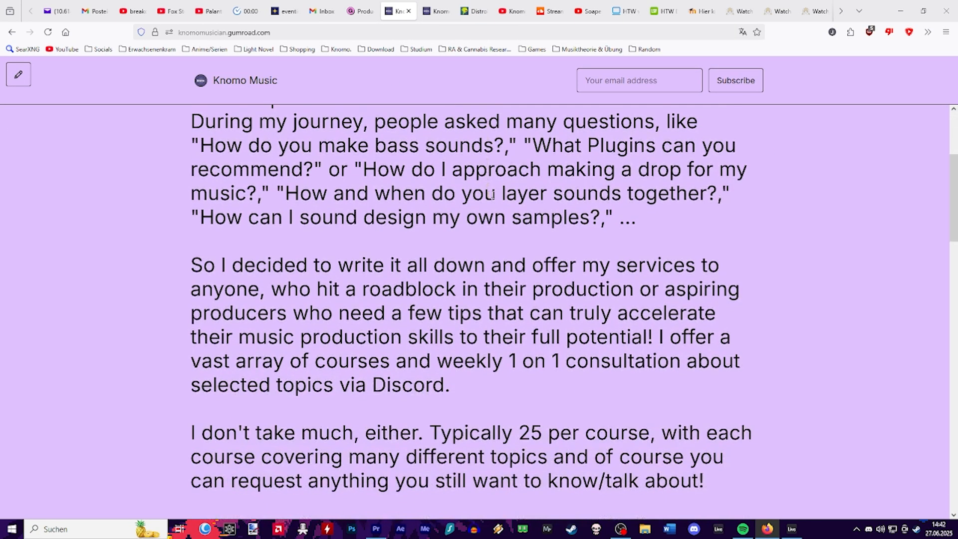
{"action": "scroll", "coordinate": [484, 160], "scroll_direction": "up", "scroll_amount": 4}
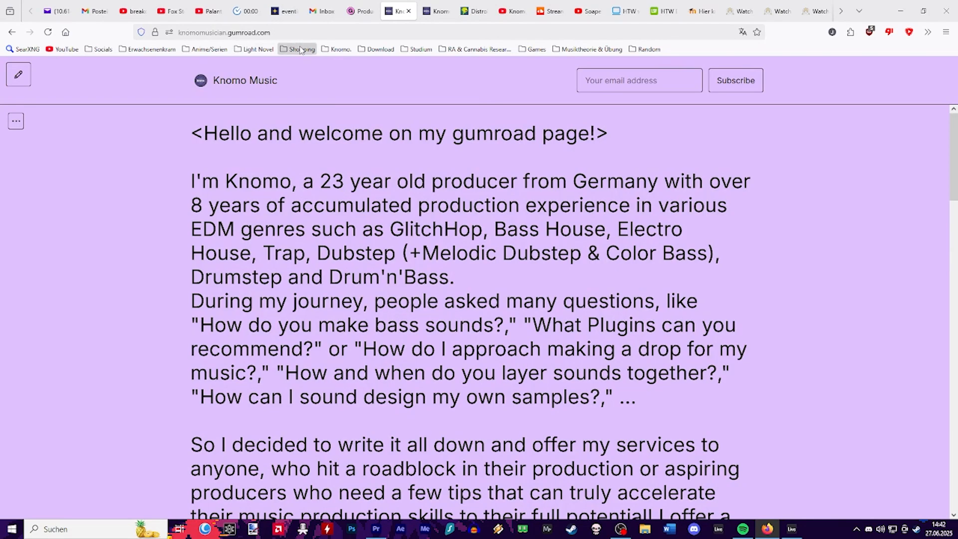
{"action": "scroll", "coordinate": [395, 198], "scroll_direction": "down", "scroll_amount": 6}
{"action": "scroll", "coordinate": [521, 218], "scroll_direction": "up", "scroll_amount": 2}
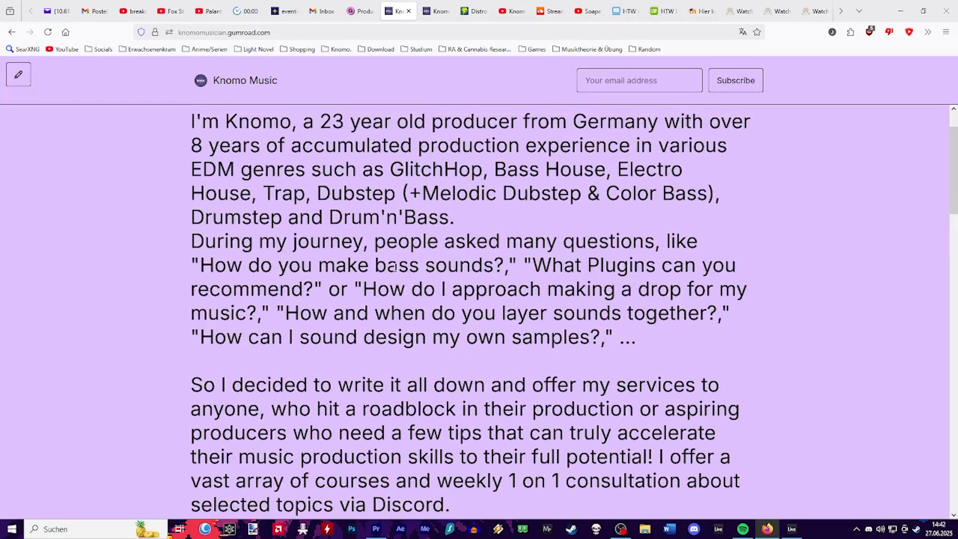
{"action": "scroll", "coordinate": [522, 218], "scroll_direction": "down", "scroll_amount": 10}
{"action": "scroll", "coordinate": [233, 499], "scroll_direction": "up", "scroll_amount": 2}
{"action": "scroll", "coordinate": [292, 286], "scroll_direction": "up", "scroll_amount": 1}
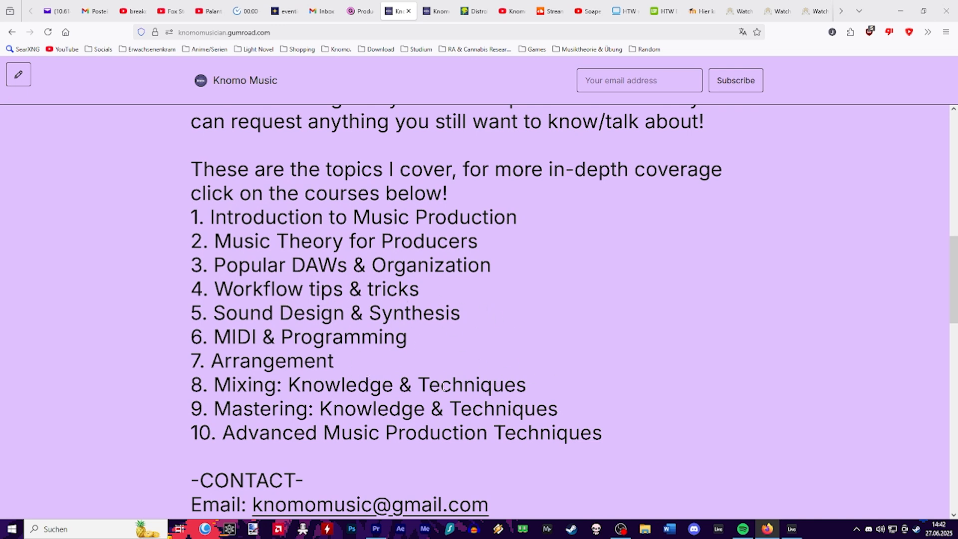
{"action": "scroll", "coordinate": [444, 387], "scroll_direction": "down", "scroll_amount": 12}
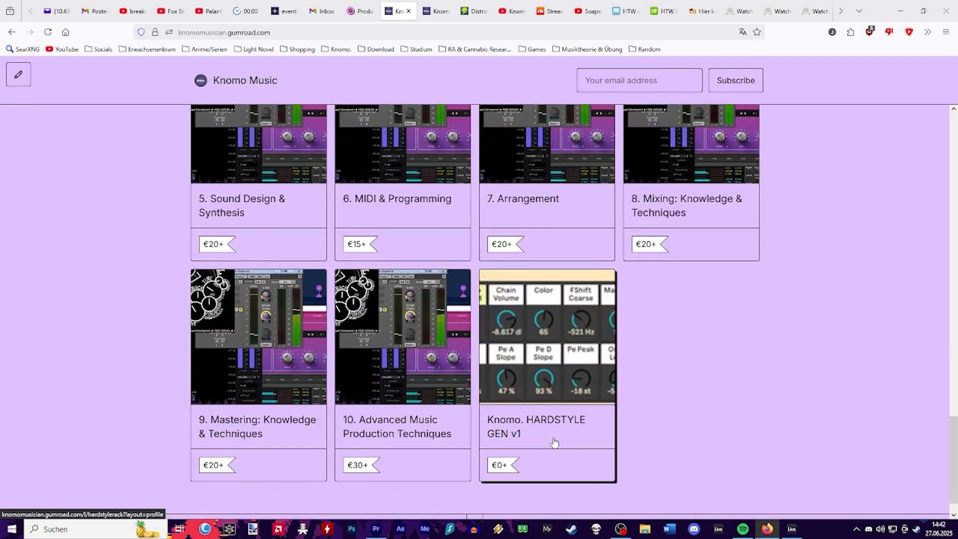
{"action": "left_click", "coordinate": [436, 12]}
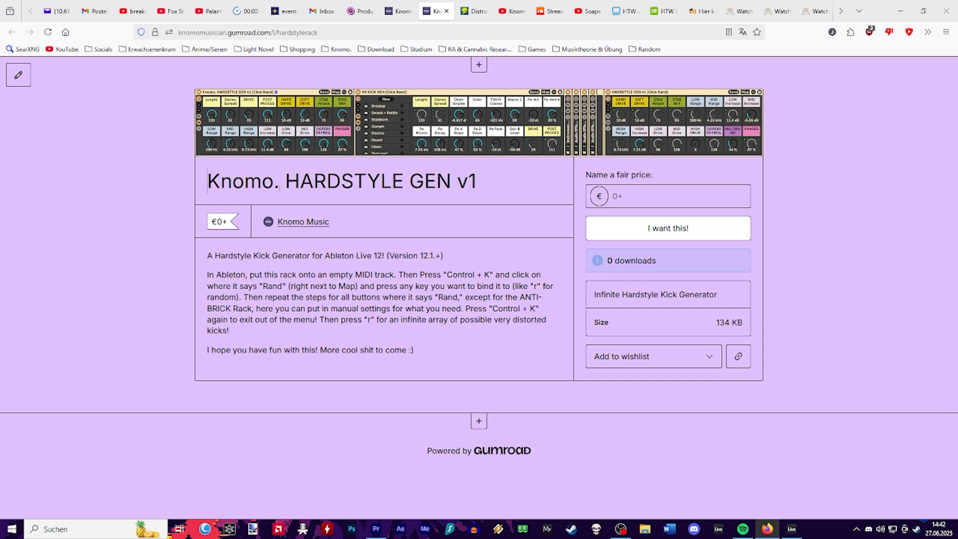